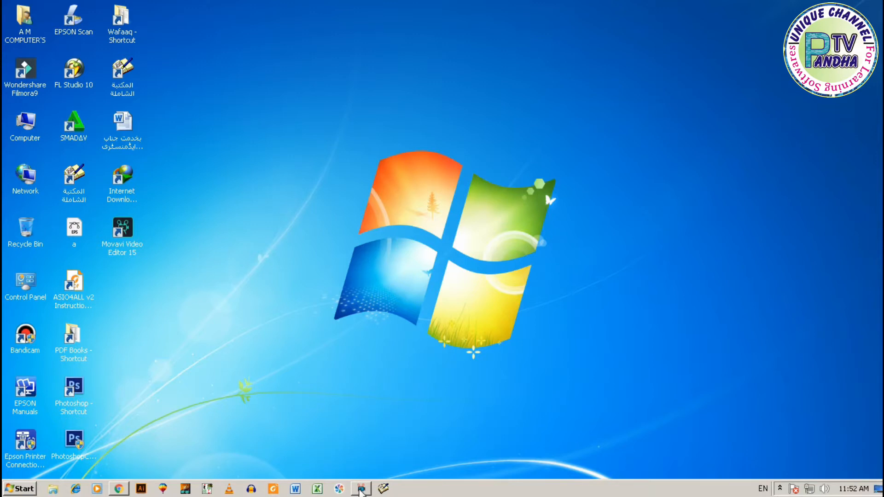
Switch to Movavi Video Suite, place the Flowers sample video at the start of the video track, and play it
click(361, 488)
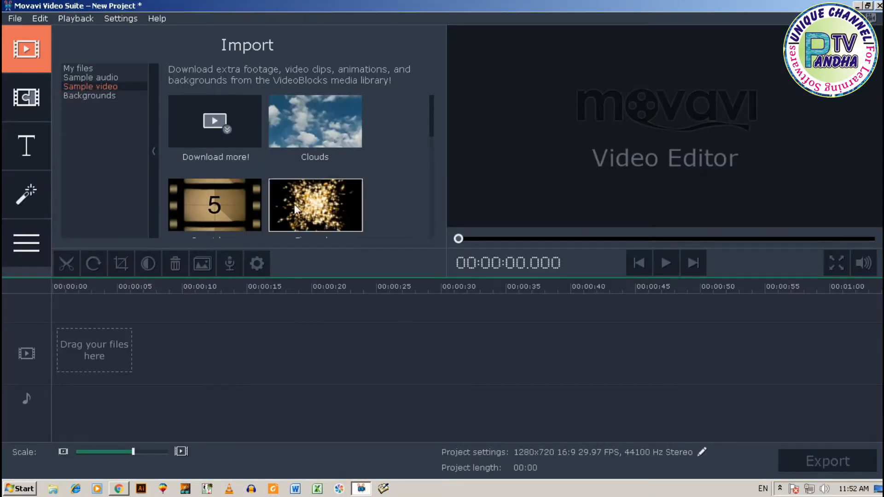
click(69, 68)
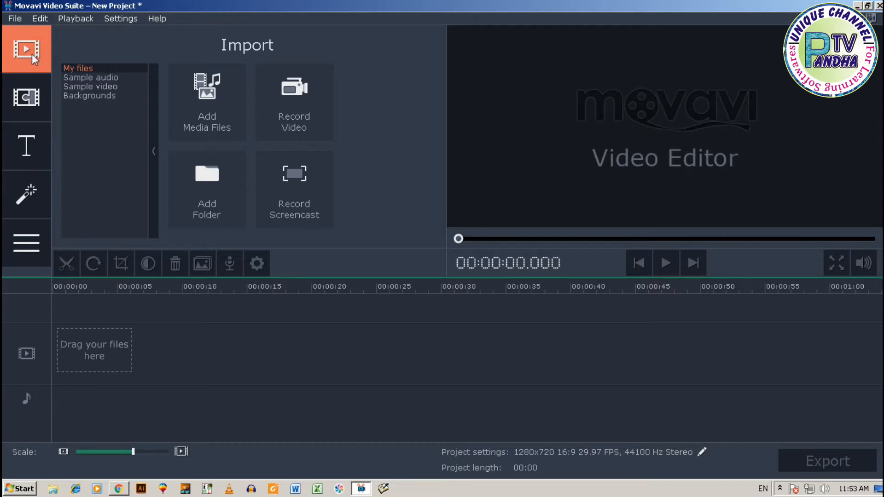
click(91, 88)
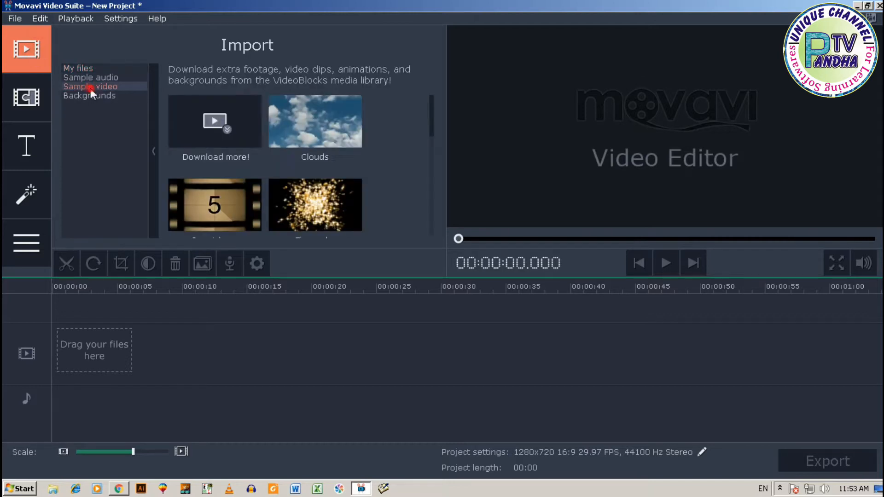
scroll(238, 182, down, 2)
drag(232, 198, 51, 335)
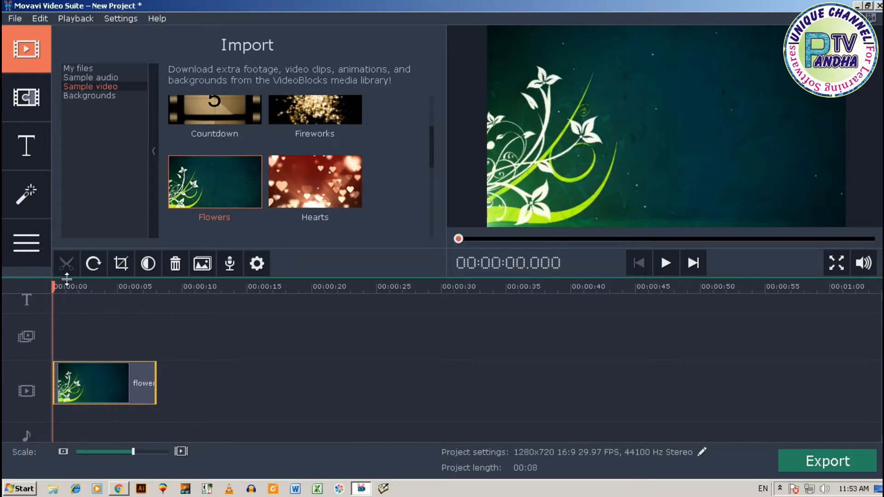
key(space)
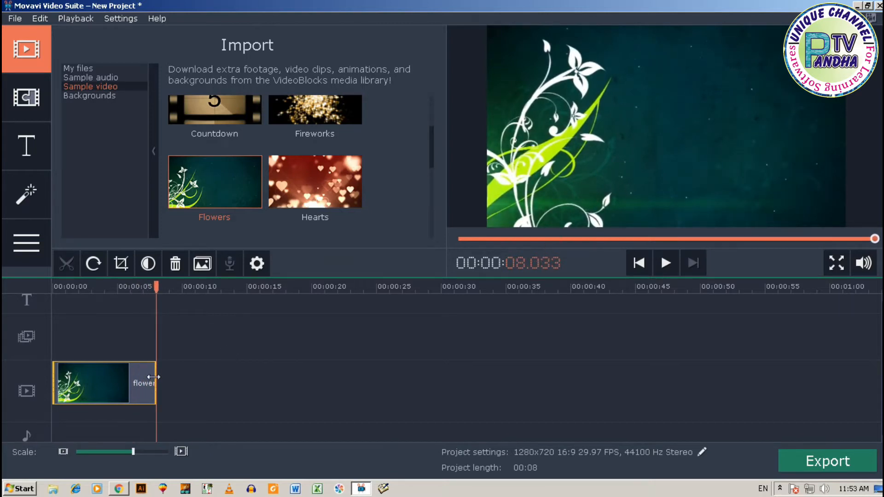
Set the playback speed of the Flowers clip on the timeline to 107%
double_click(117, 382)
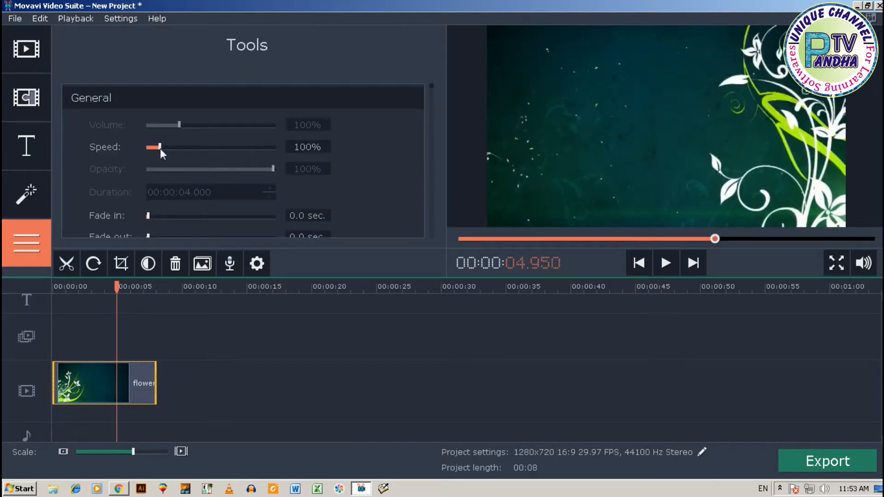
drag(161, 148, 162, 148)
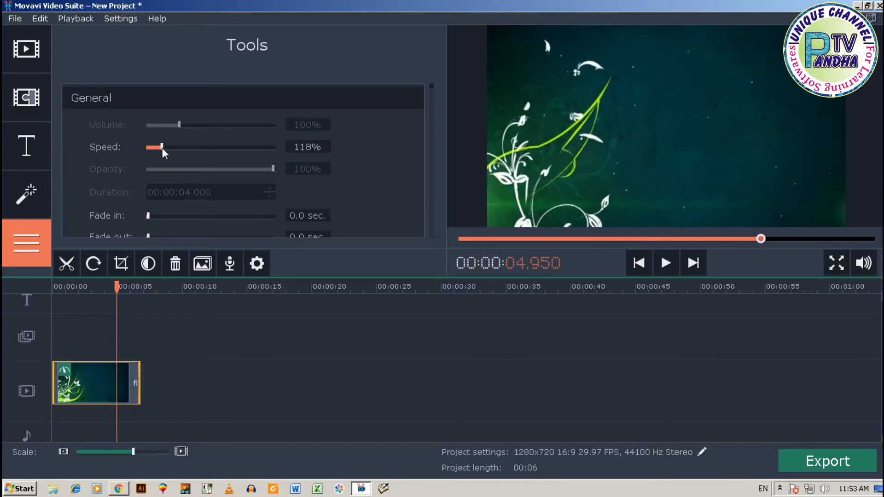
drag(119, 287, 142, 287)
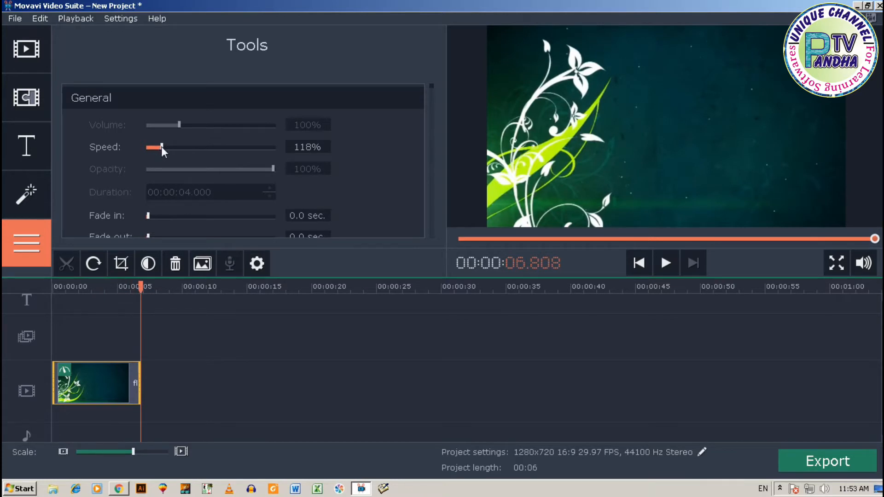
drag(162, 147, 161, 148)
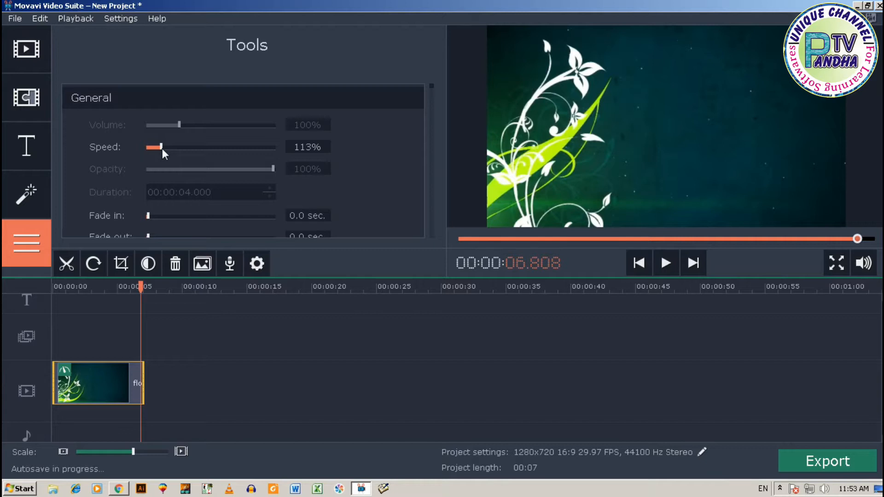
drag(162, 149, 161, 148)
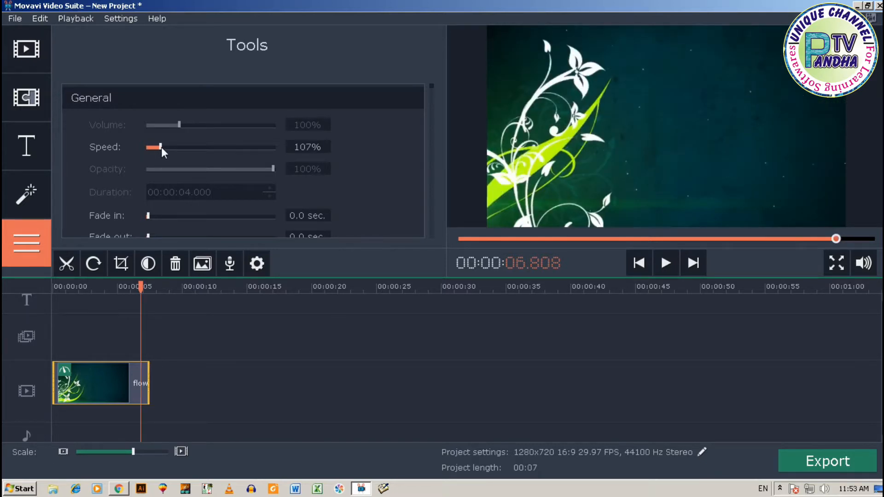
drag(141, 290, 152, 291)
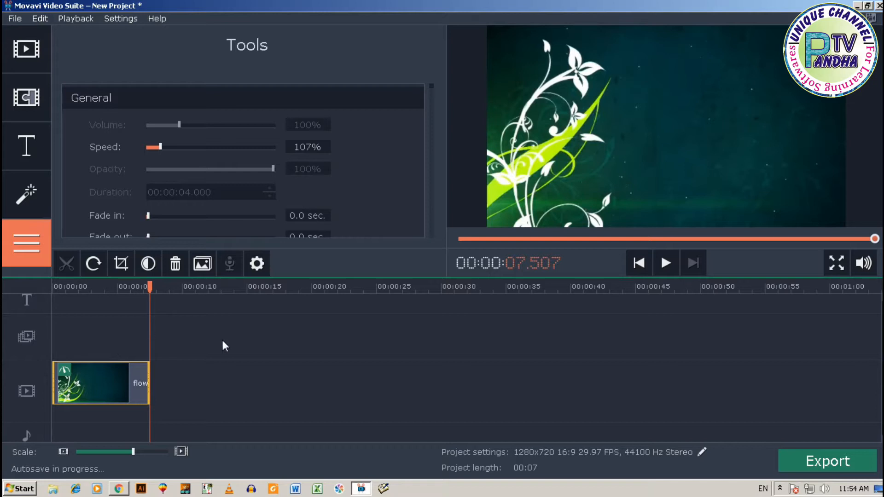
click(181, 402)
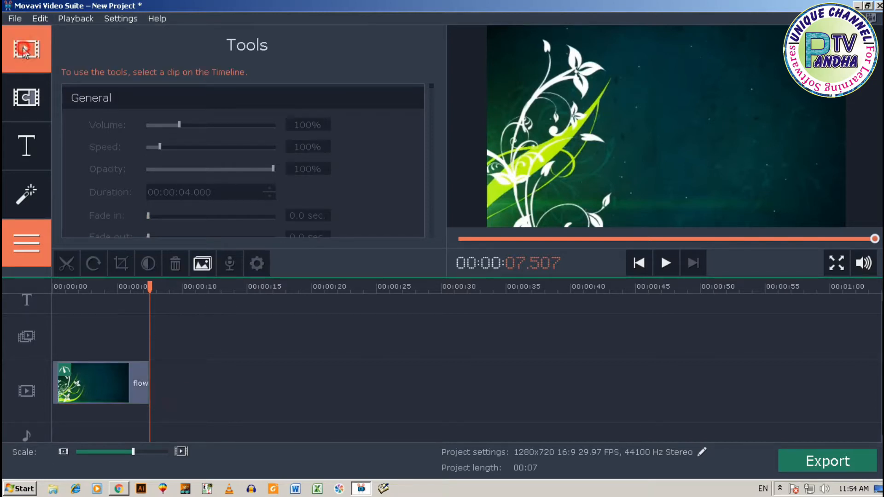
Import the Nature folder from Local Disk (F:) into the project after the Flowers clip
click(24, 49)
scroll(292, 162, up, 3)
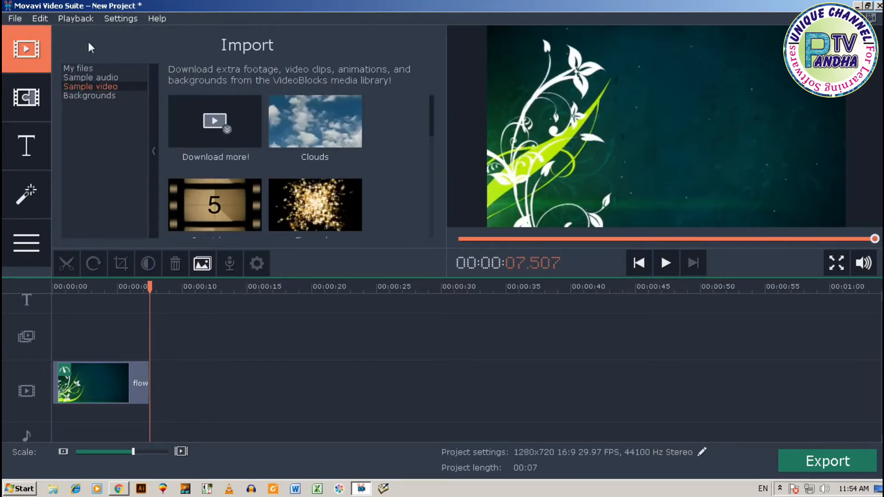
click(77, 68)
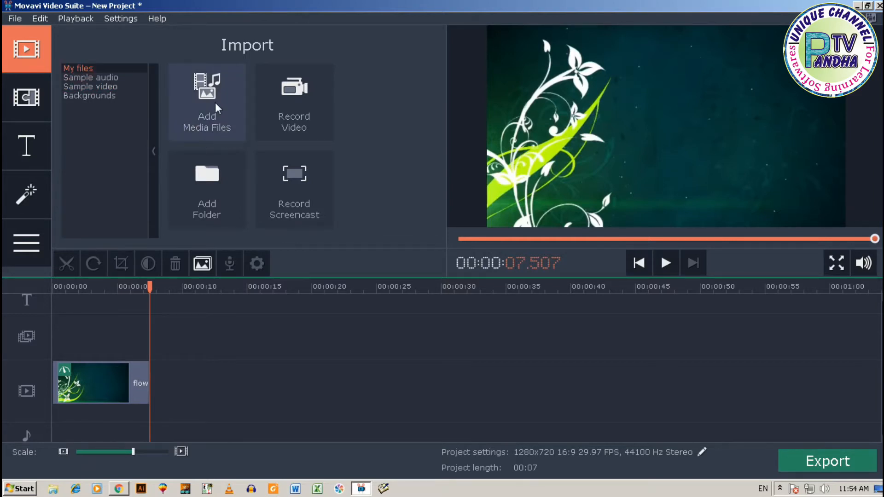
click(210, 183)
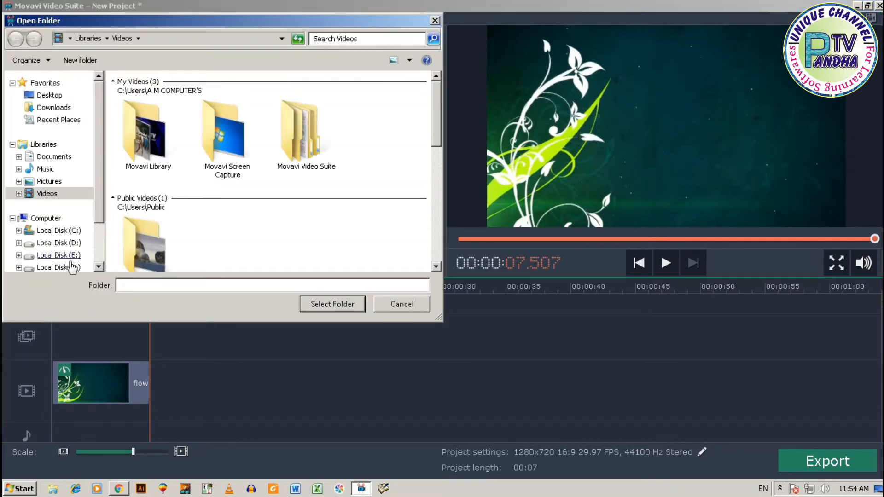
drag(100, 197, 104, 246)
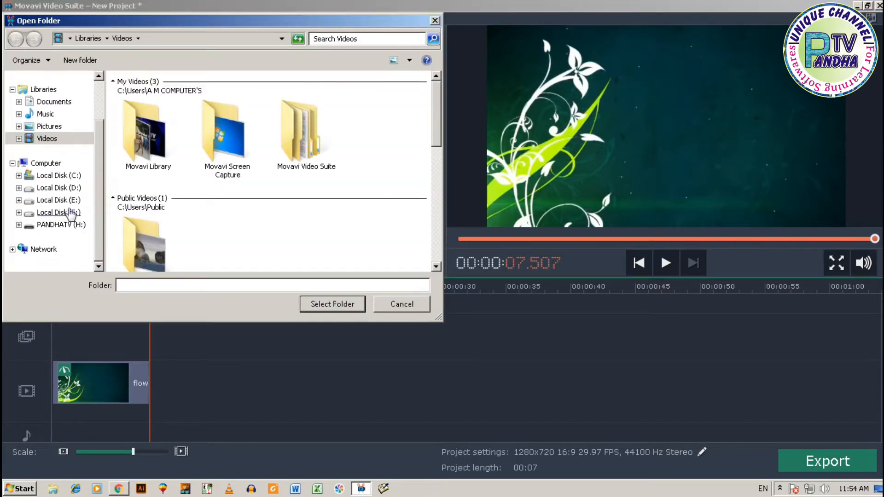
click(64, 212)
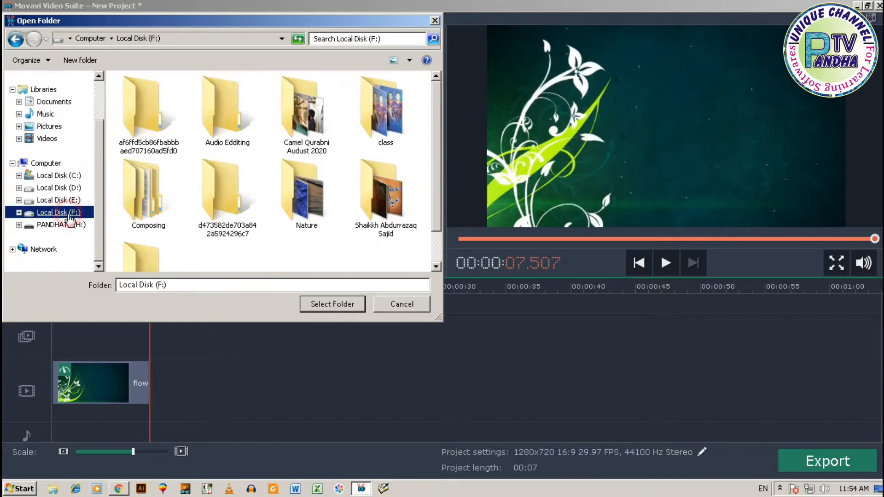
click(140, 264)
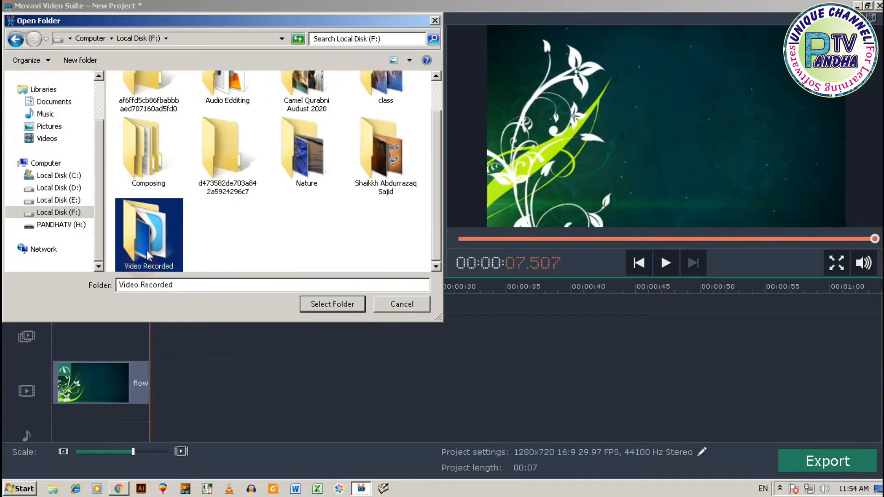
click(323, 157)
click(329, 305)
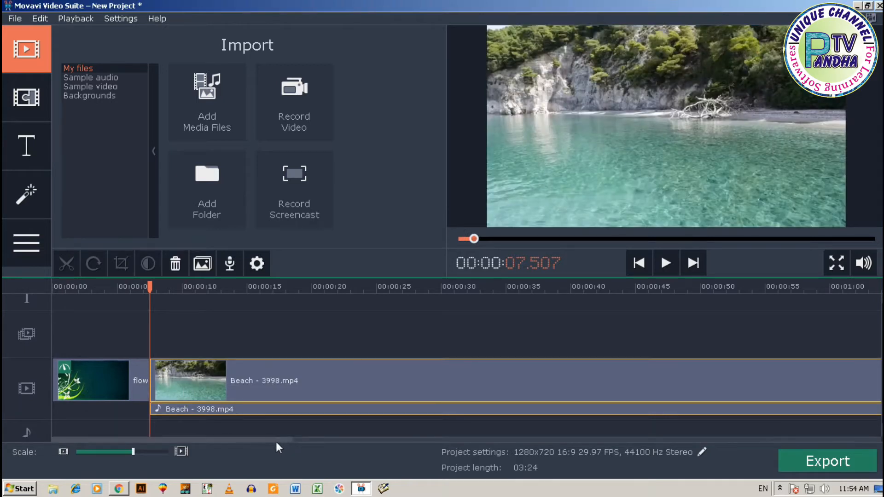
Delete the linked audio of the Beach - 3998.mp4 clip from the timeline
drag(267, 441, 143, 419)
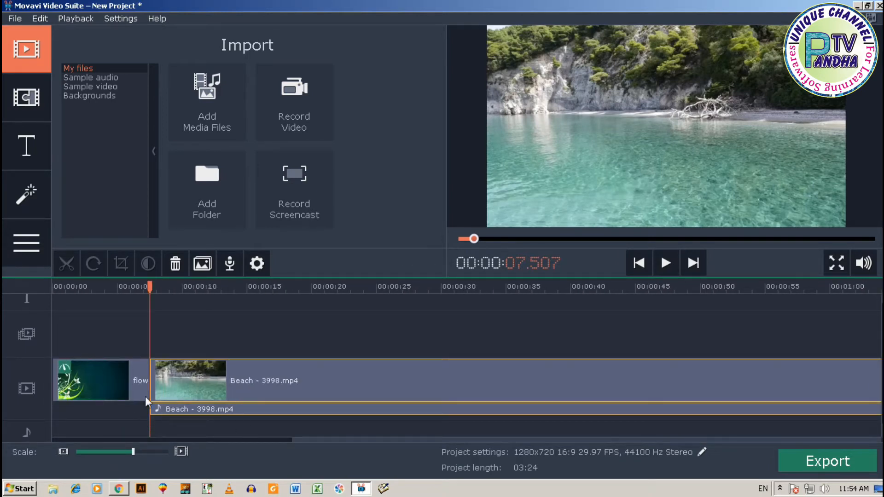
drag(151, 297, 5, 343)
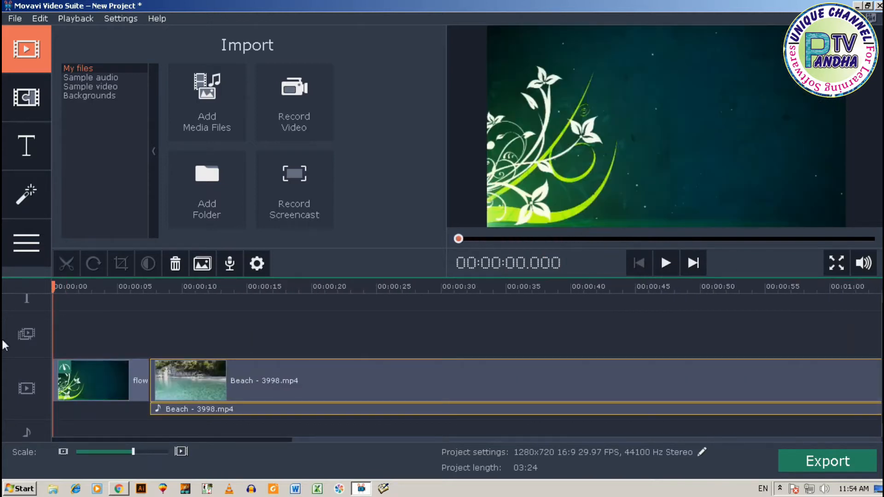
click(236, 386)
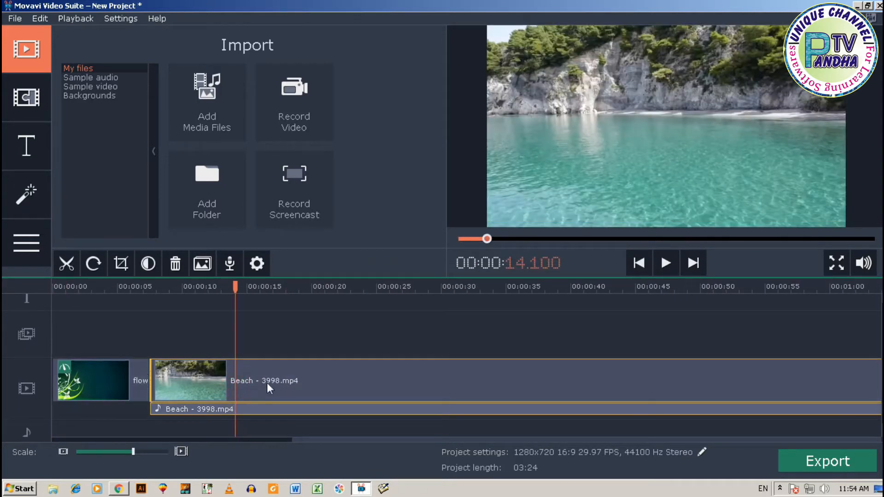
click(196, 409)
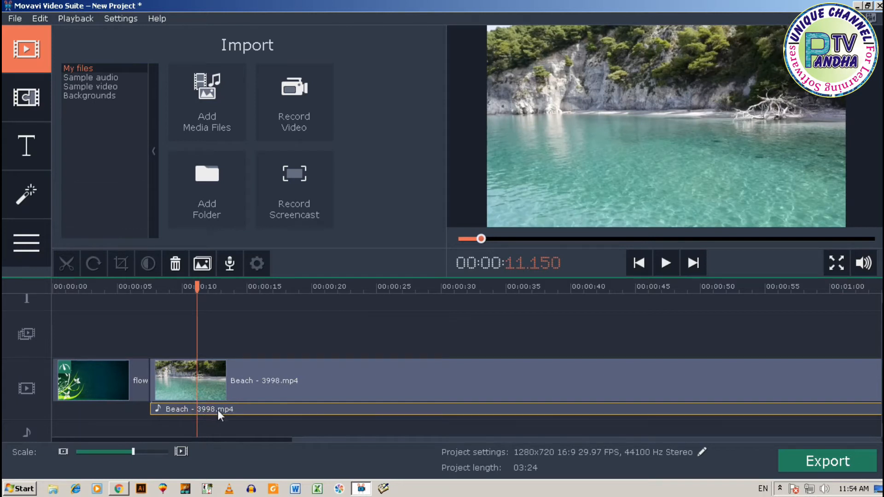
key(Delete)
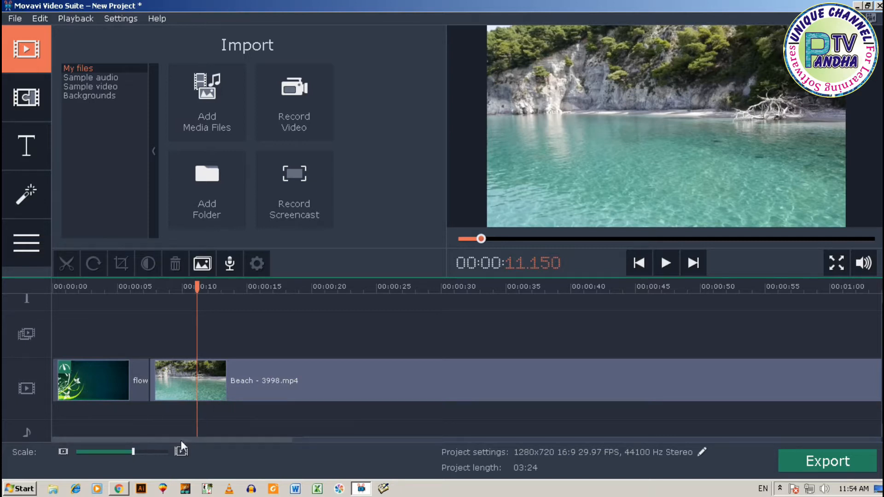
Delete the linked audio of the Mountains - 7418.mp4 and Snowy Trees - 7328.mp4 clips
drag(181, 441, 567, 436)
click(373, 370)
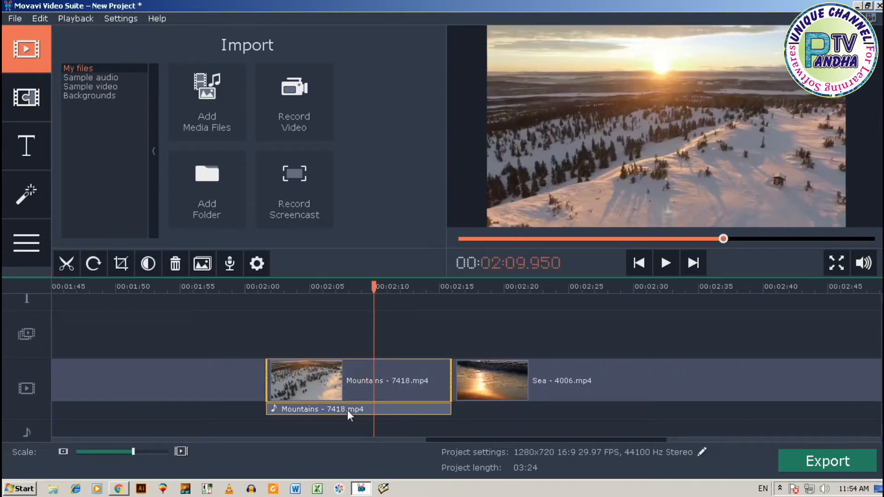
click(347, 410)
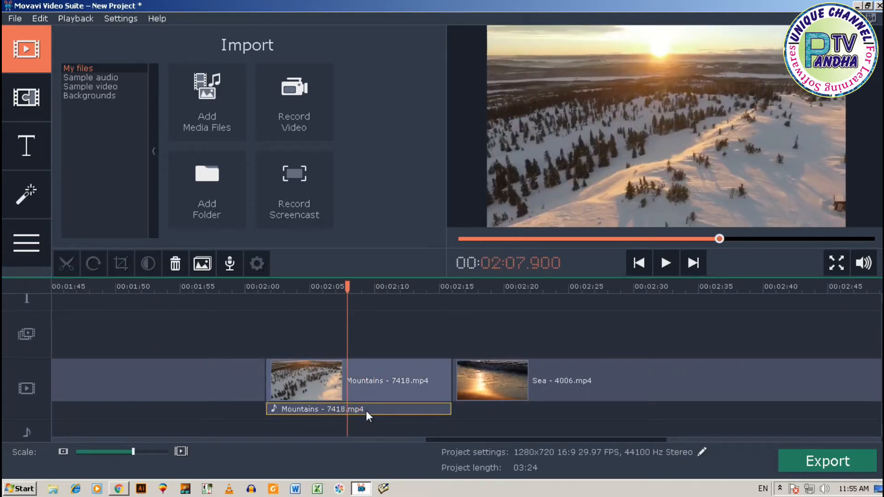
key(Delete)
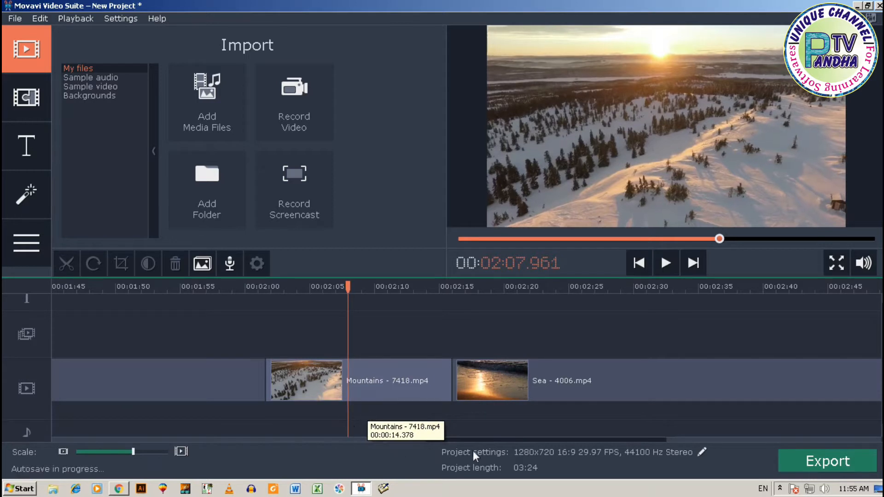
drag(490, 441, 695, 436)
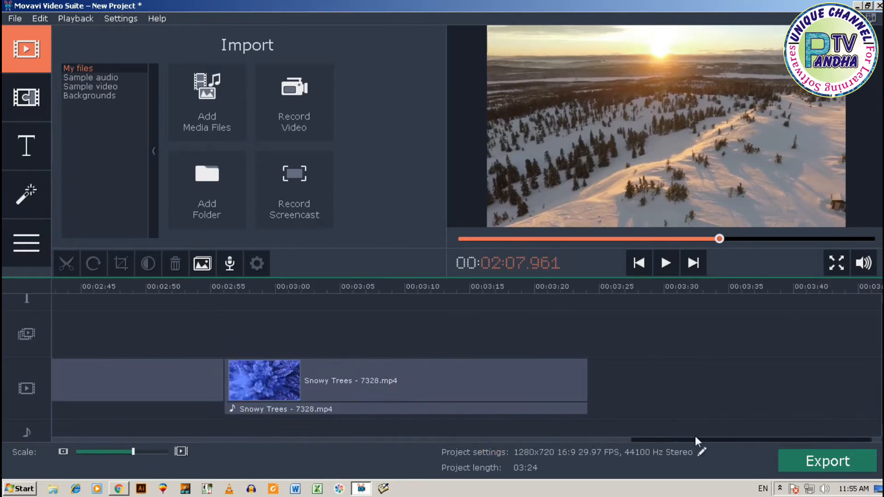
click(464, 408)
key(Delete)
drag(618, 438, 5, 438)
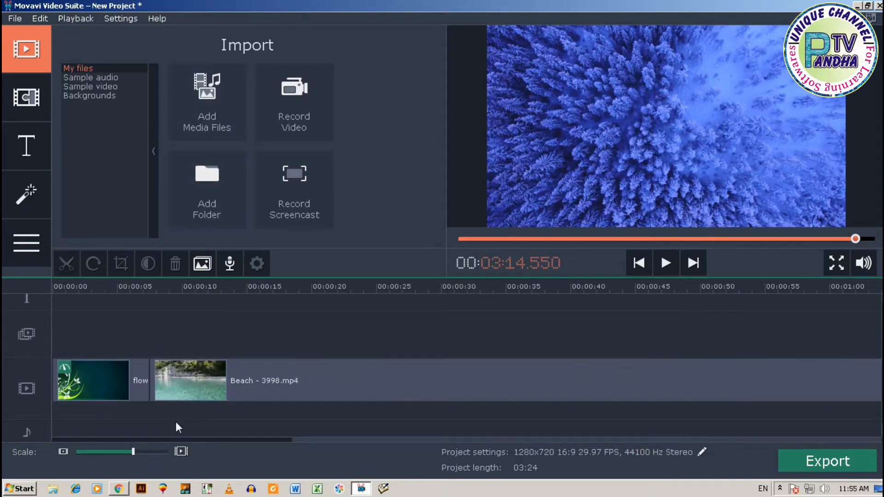
Add the Surah Mominoon Ayat 1 To 16 MP3 from the Audio Edditing folder on Local Disk (F:) to the audio track
click(210, 112)
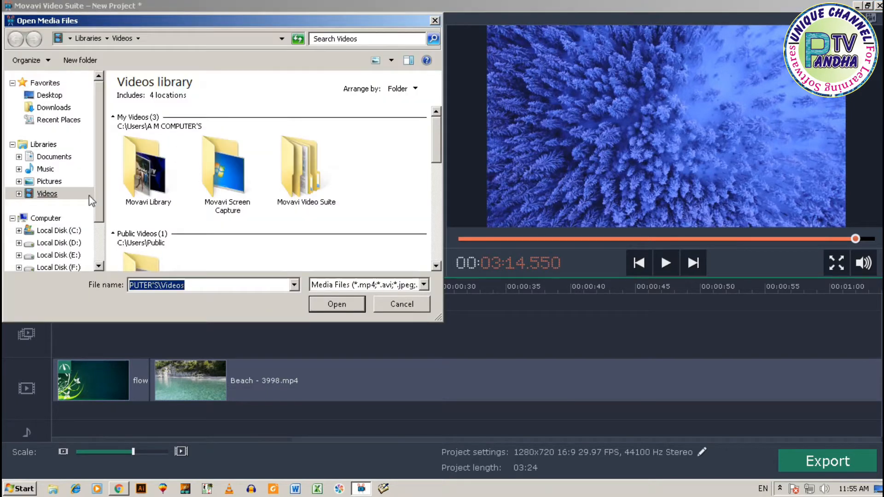
scroll(95, 198, down, 1)
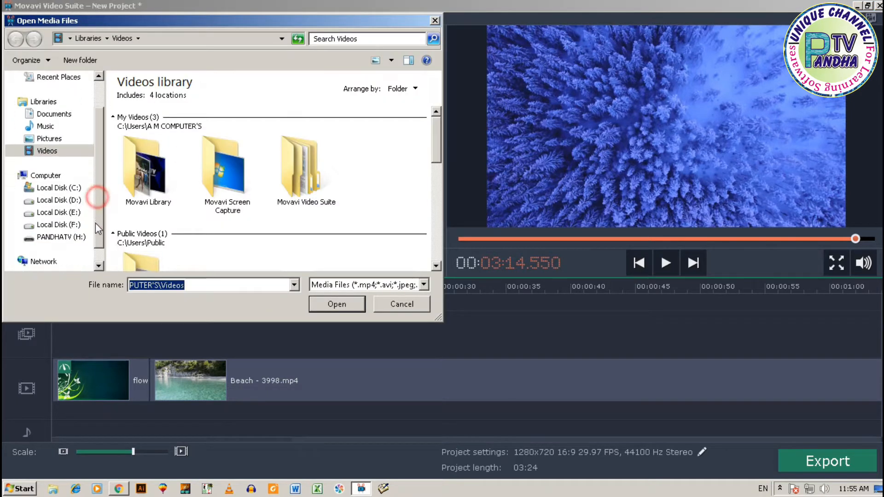
click(58, 224)
click(231, 116)
double_click(230, 116)
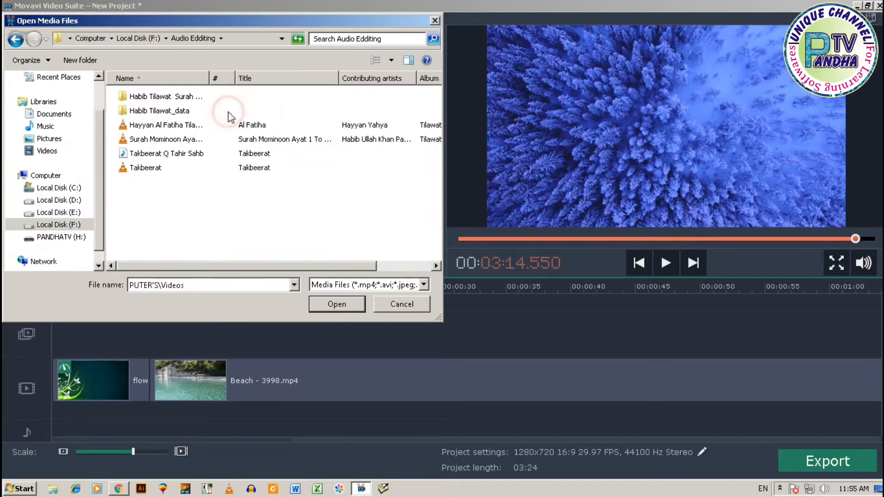
double_click(179, 143)
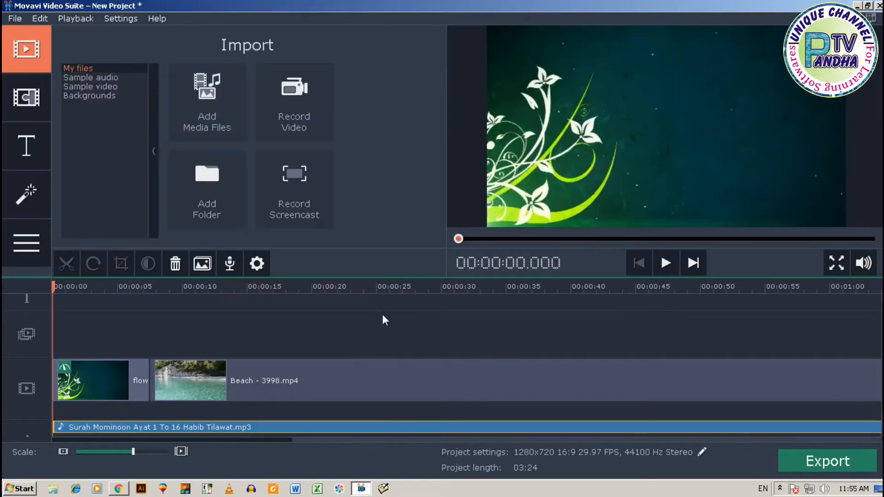
scroll(324, 353, down, 15)
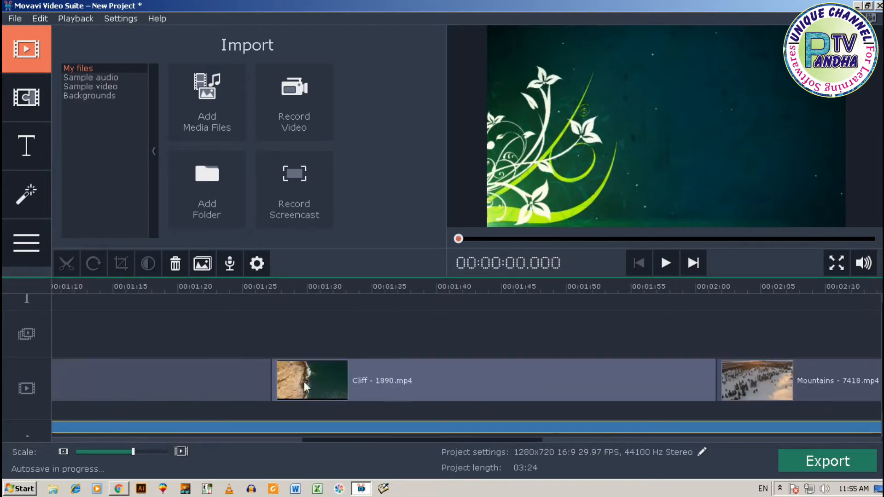
scroll(305, 379, up, 15)
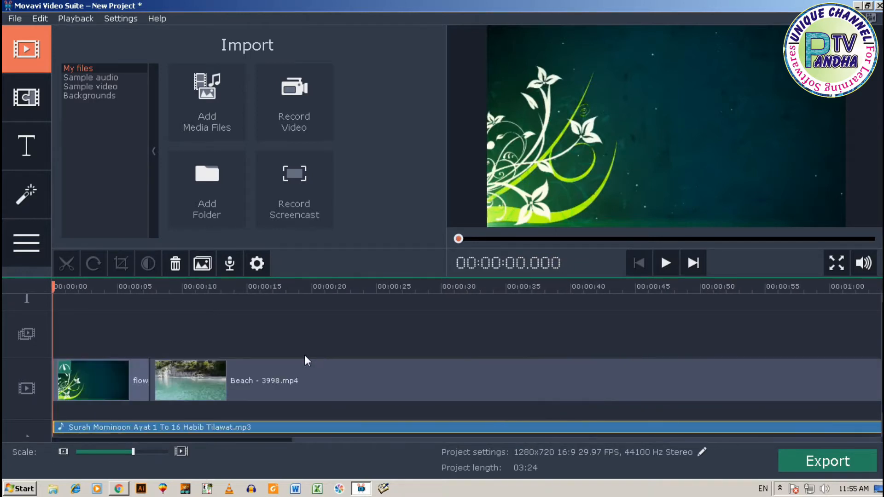
Move the recitation audio clip on the timeline so it starts where the Beach - 3998.mp4 clip begins
click(65, 453)
click(64, 454)
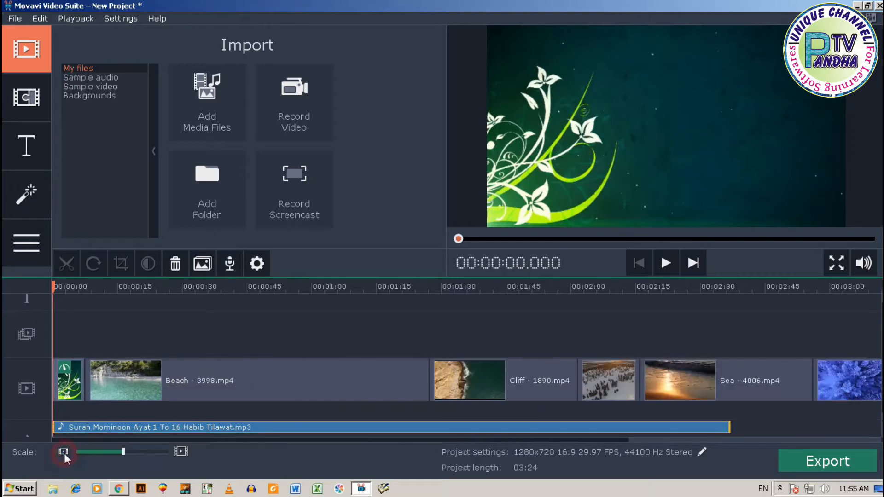
click(64, 453)
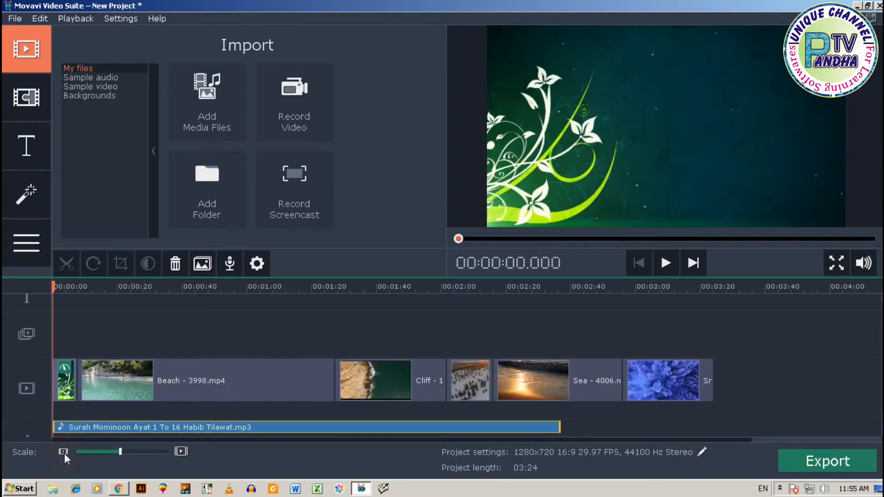
click(127, 425)
drag(127, 425, 151, 427)
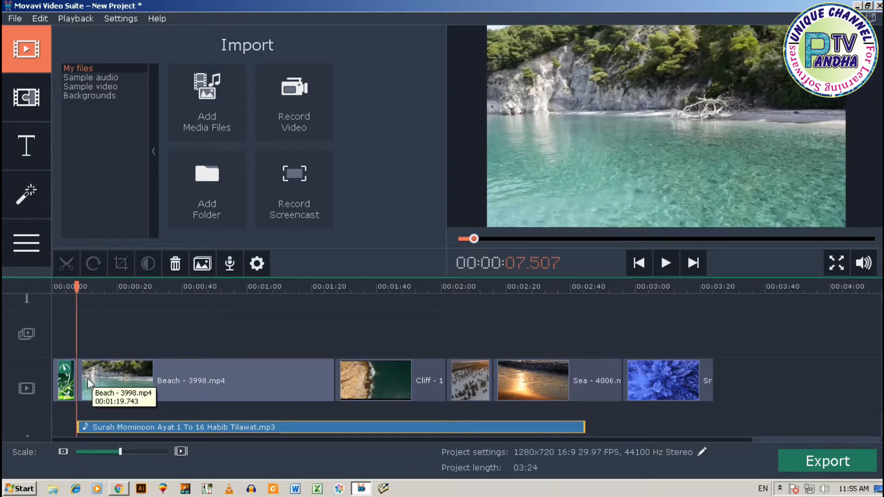
Shorten the Beach - 3998.mp4 clip from its end and trim the final snowy trees clip to the end of the recitation audio
click(196, 385)
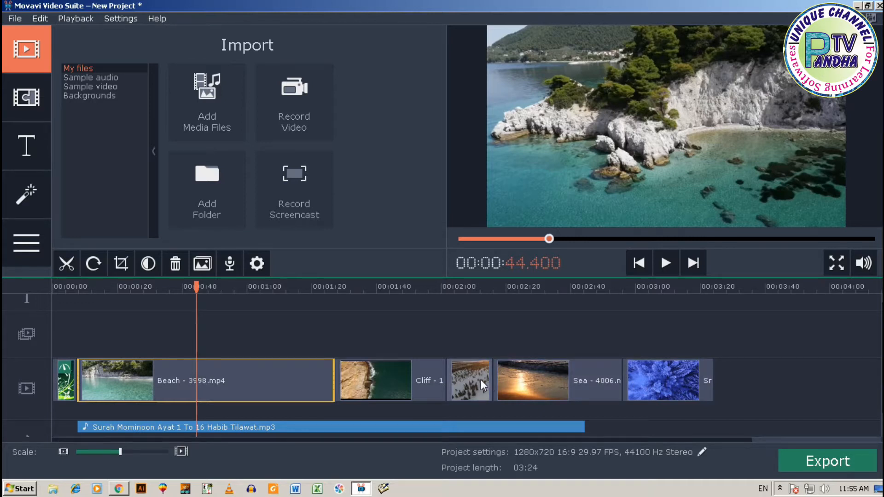
click(292, 382)
drag(336, 381, 233, 389)
click(581, 390)
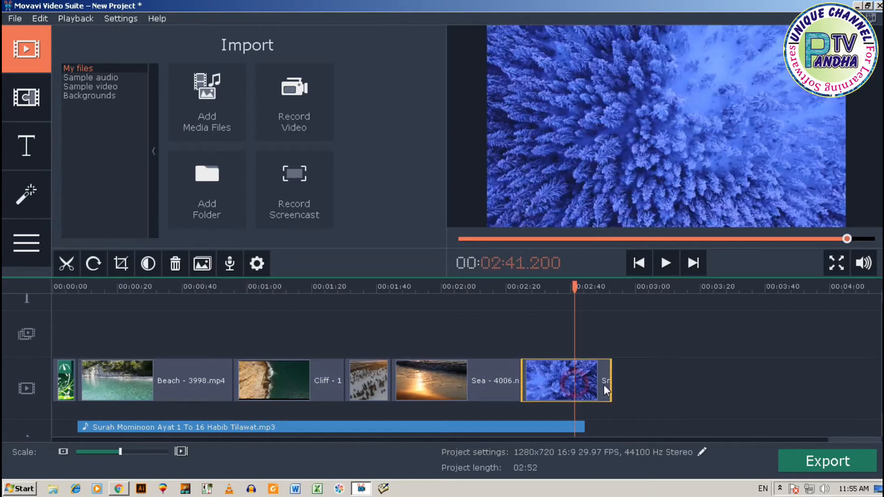
mouse_move(609, 386)
mouse_down()
mouse_move(585, 388)
mouse_move(598, 391)
mouse_up()
click(617, 377)
Apply random 2-second transitions to all video clips and lengthen the Beach clip so the footage reaches the end of the audio
click(140, 382)
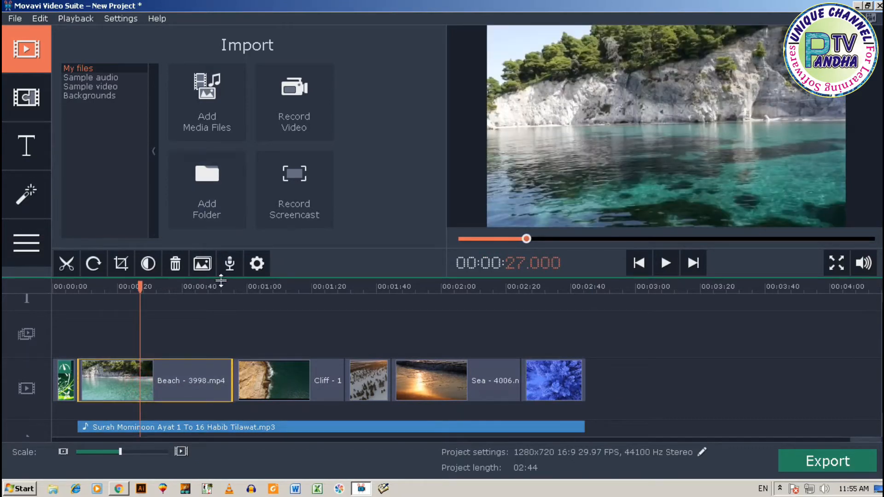
click(202, 264)
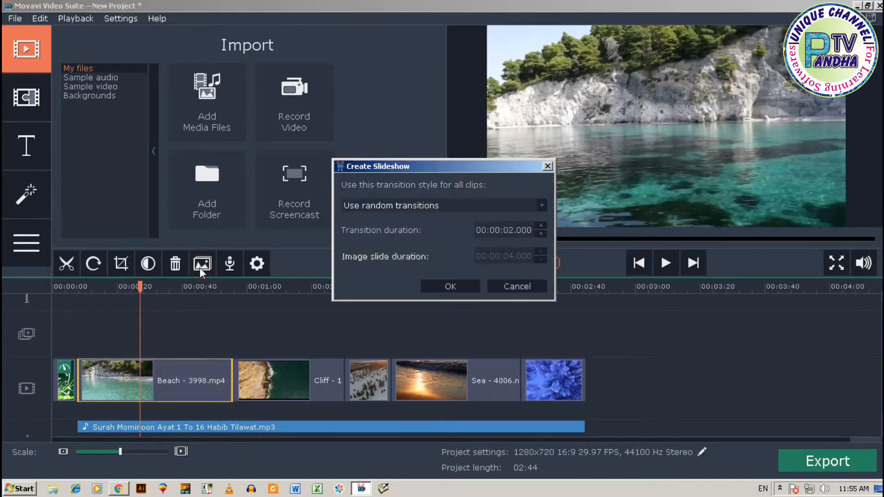
click(450, 286)
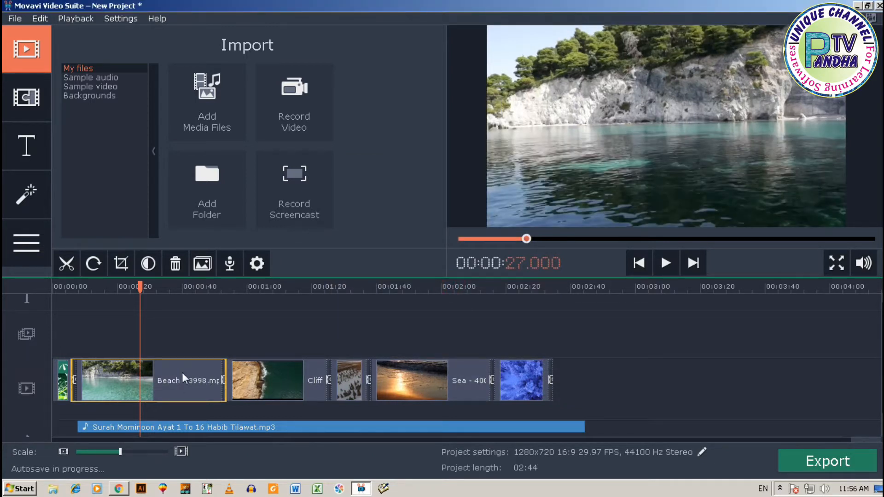
drag(141, 287, 478, 288)
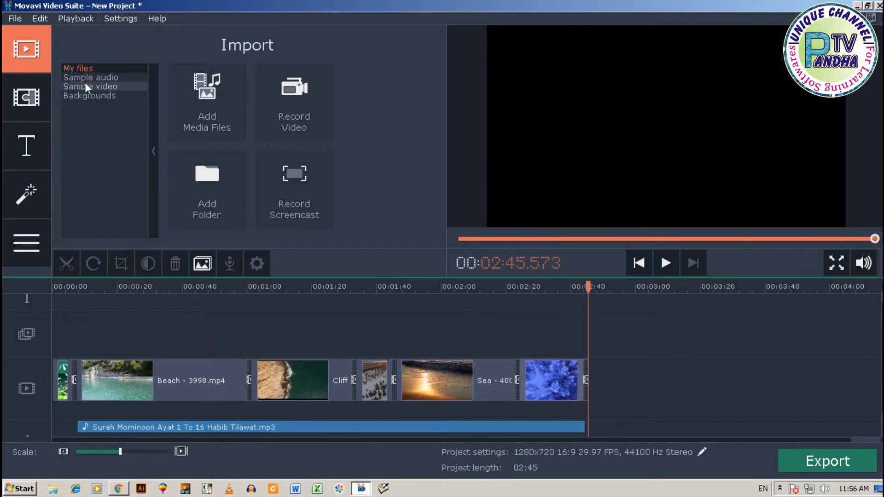
Add the Snowflakes sample video after the snowy trees clip at the end of the video track
click(84, 84)
scroll(288, 150, down, 1)
scroll(288, 150, down, 1)
scroll(306, 152, down, 3)
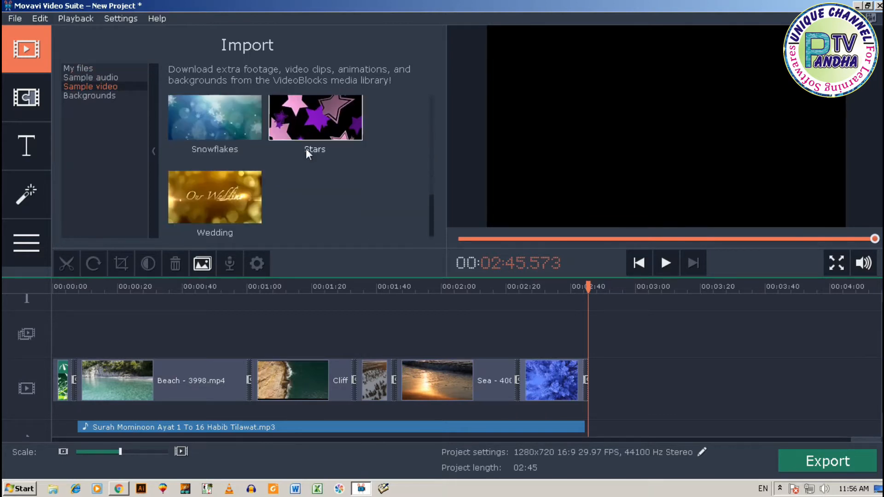
click(233, 114)
drag(233, 114, 589, 360)
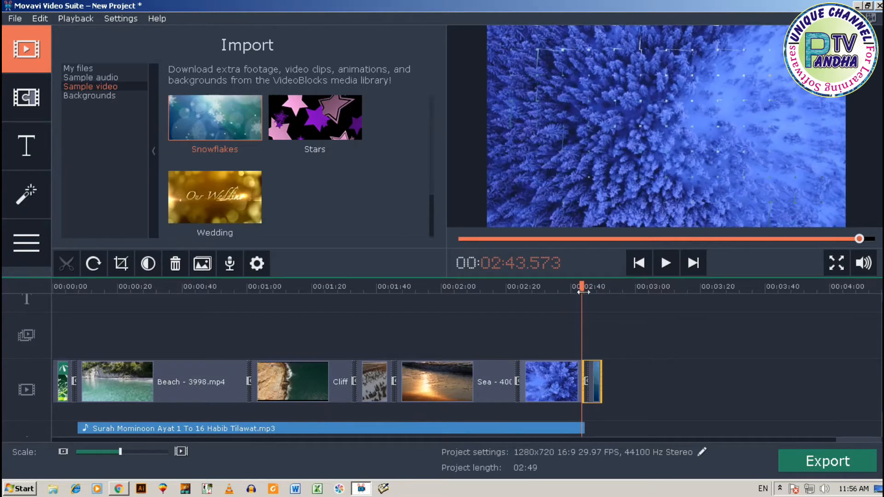
Add the Slide title over the intro clip at the start of the title track and shorten it to about 4.9 seconds
drag(584, 290, 5, 277)
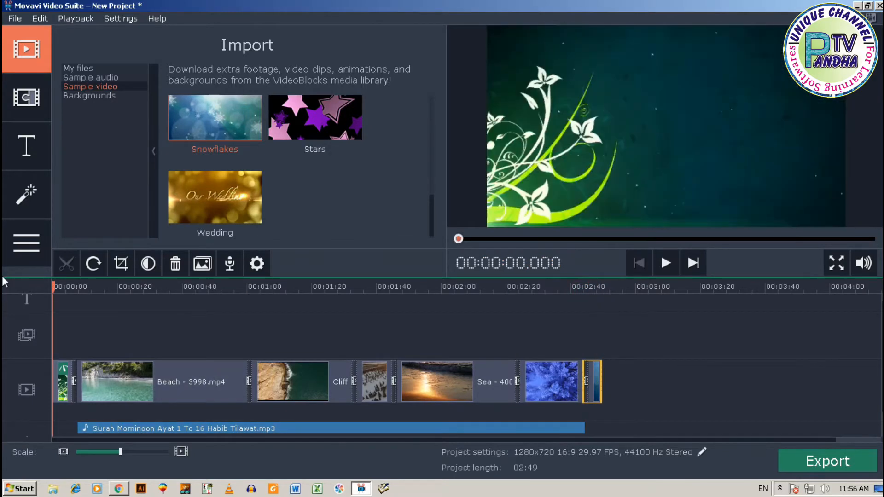
click(28, 159)
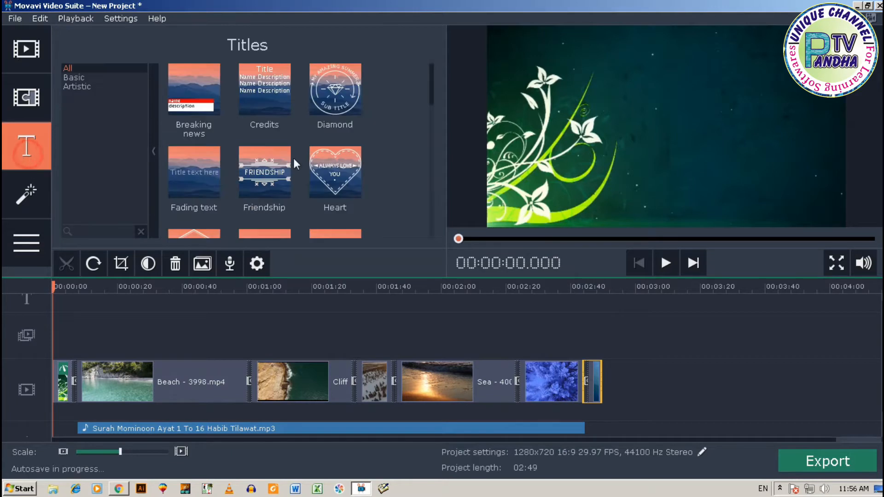
scroll(334, 127, down, 8)
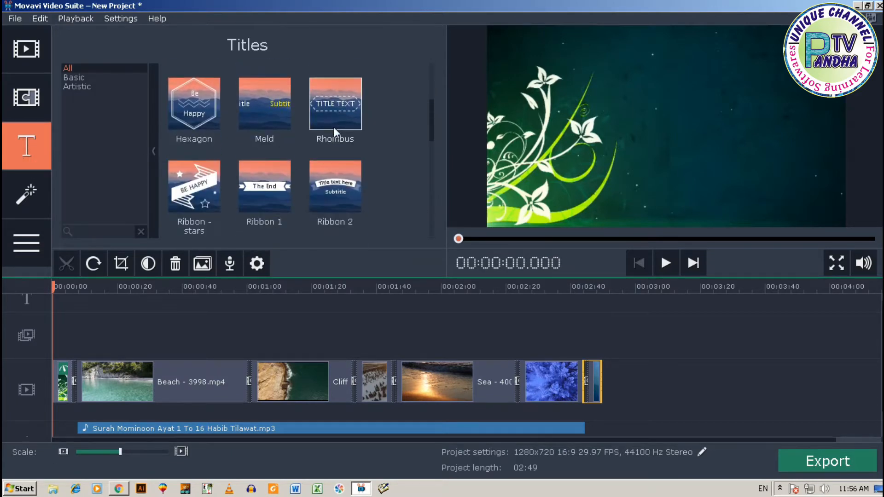
scroll(319, 137, down, 3)
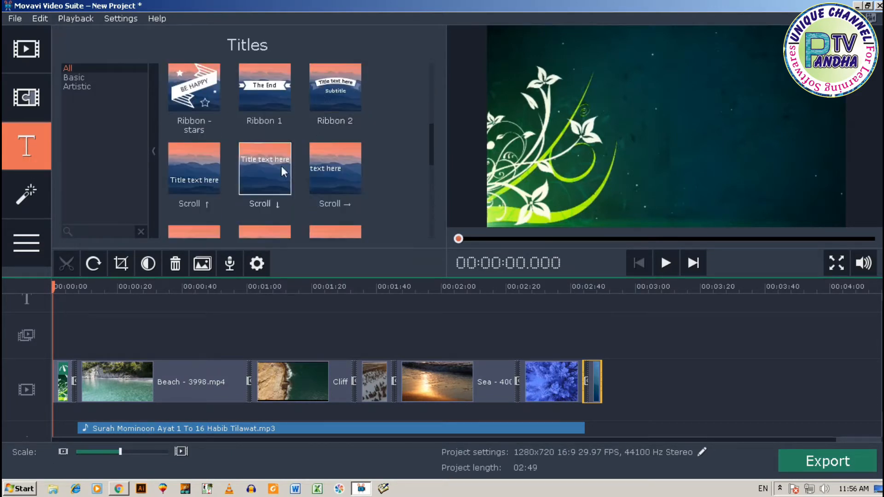
scroll(207, 175, down, 1)
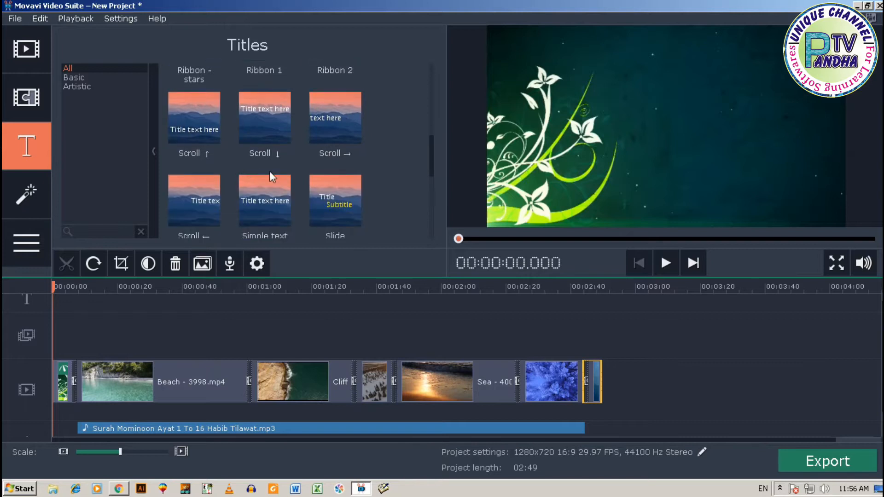
scroll(269, 171, down, 1)
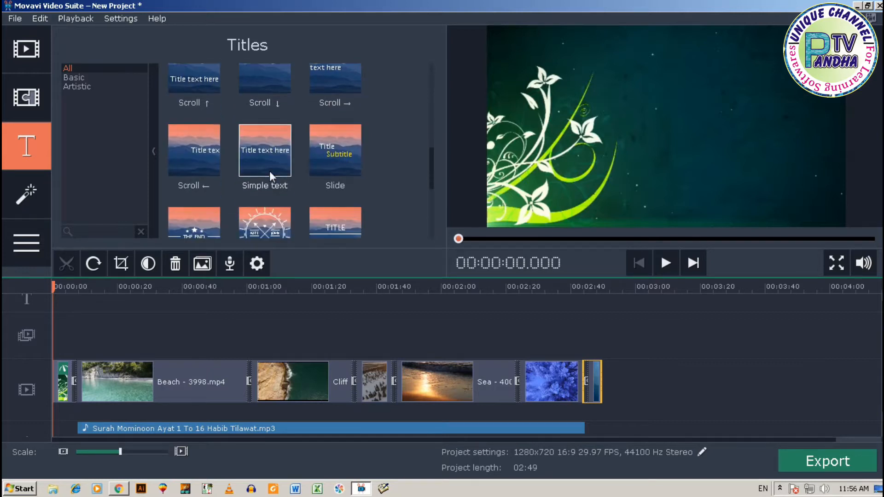
click(201, 152)
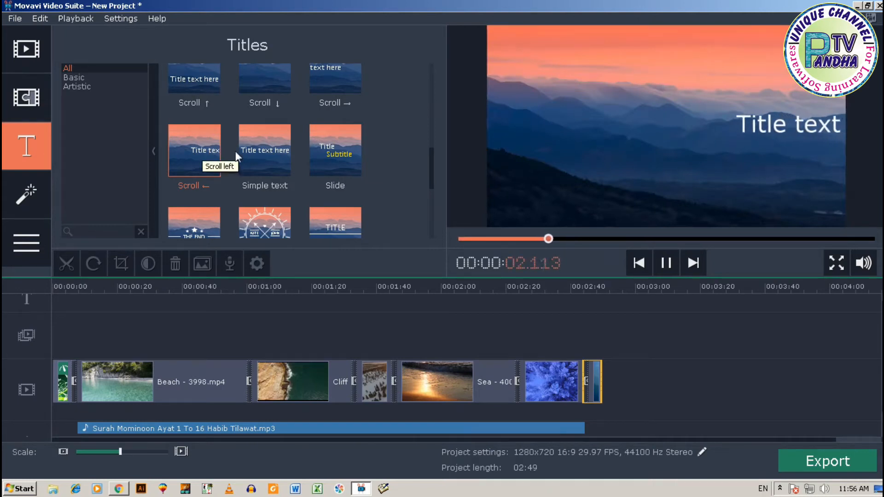
click(278, 152)
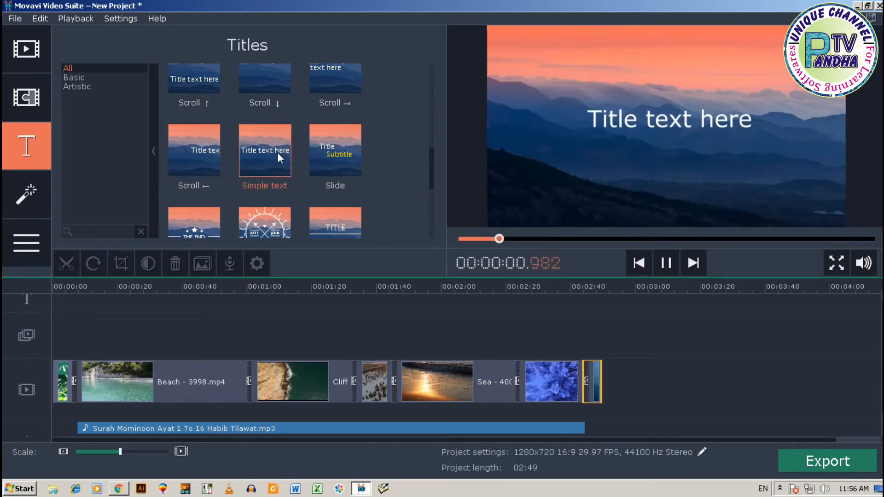
click(345, 156)
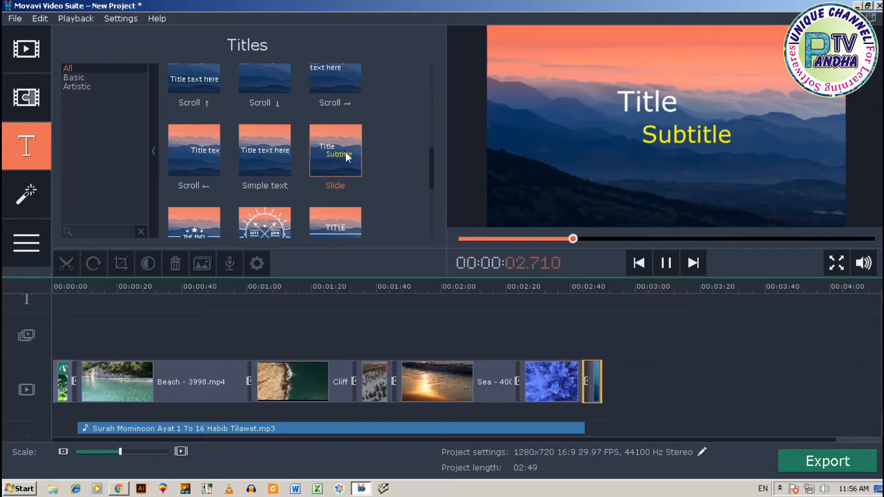
drag(349, 141, 54, 320)
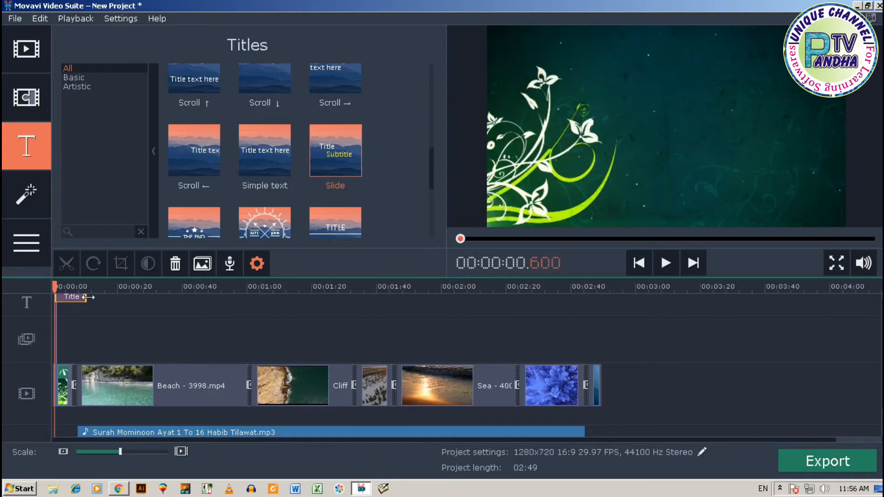
drag(86, 297, 71, 298)
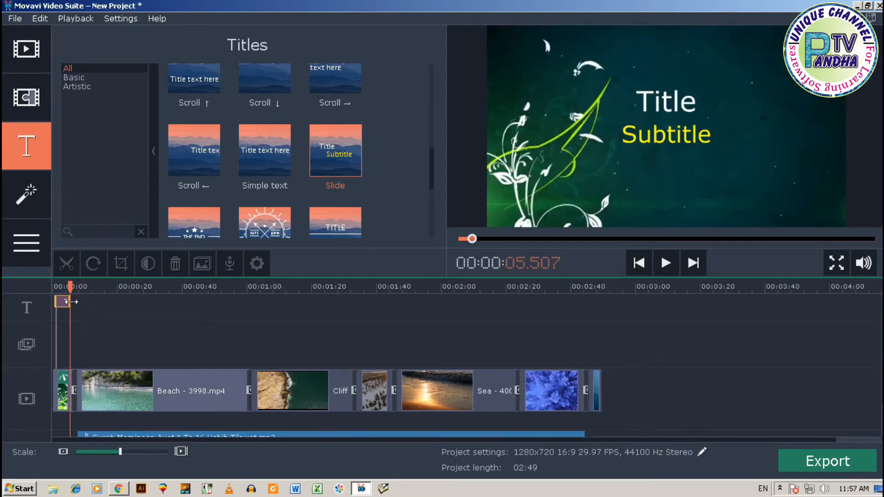
Replace the Title text of the intro title with the Urdu text "خوبصورت آواز میں"
click(181, 452)
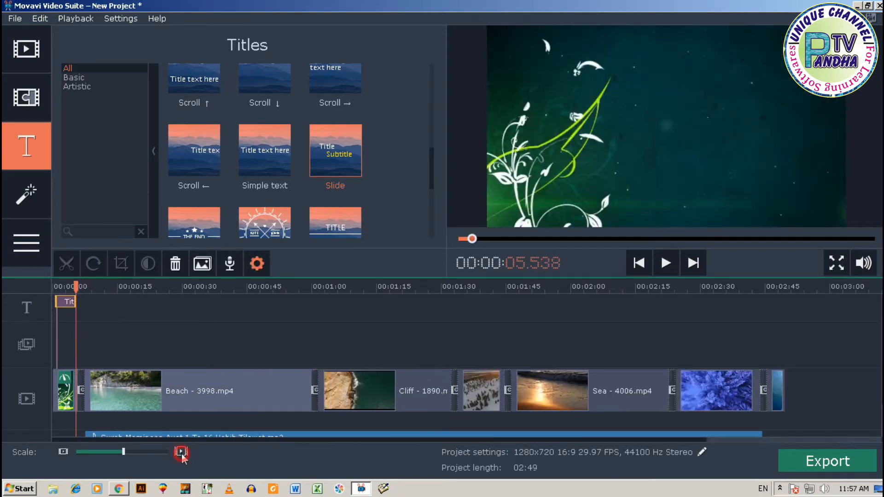
click(182, 452)
click(182, 452)
click(81, 299)
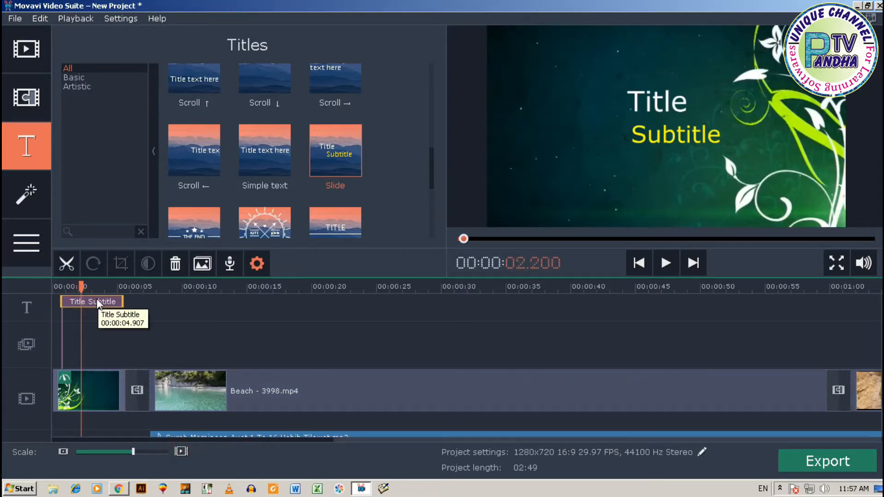
double_click(97, 301)
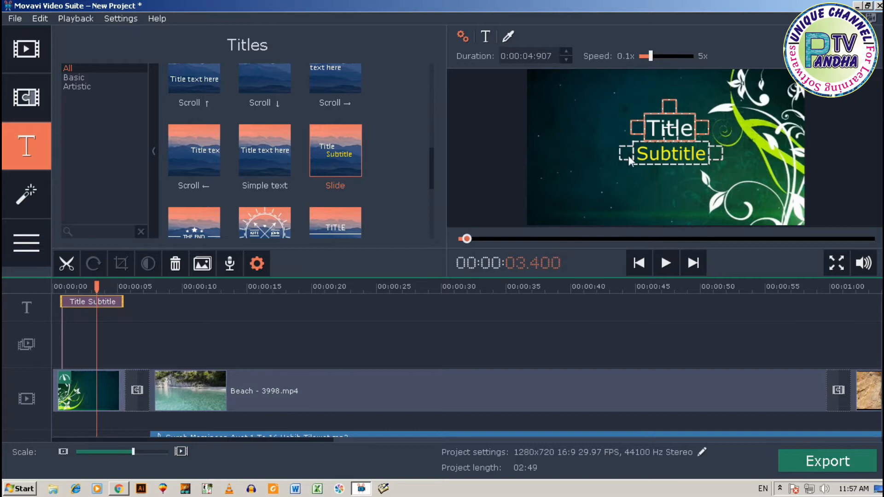
key(ctrl+a)
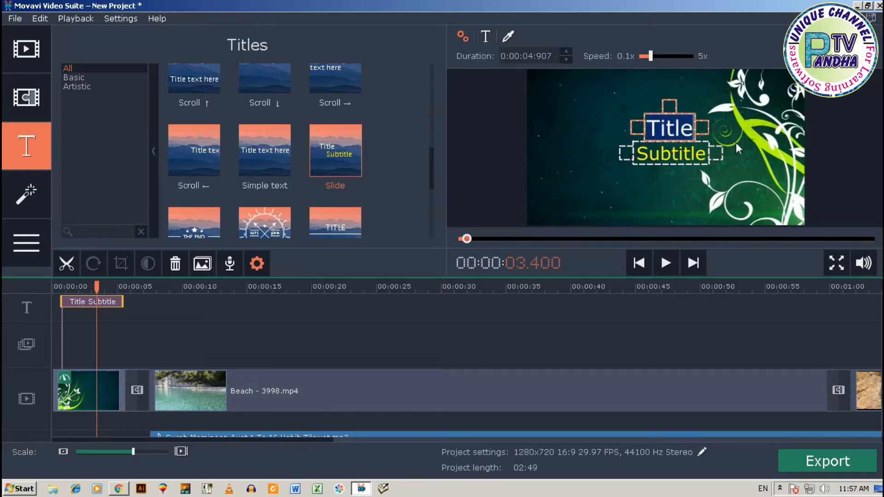
key(alt+shift)
text(خور)
text(صورت آواز )
text(میں)
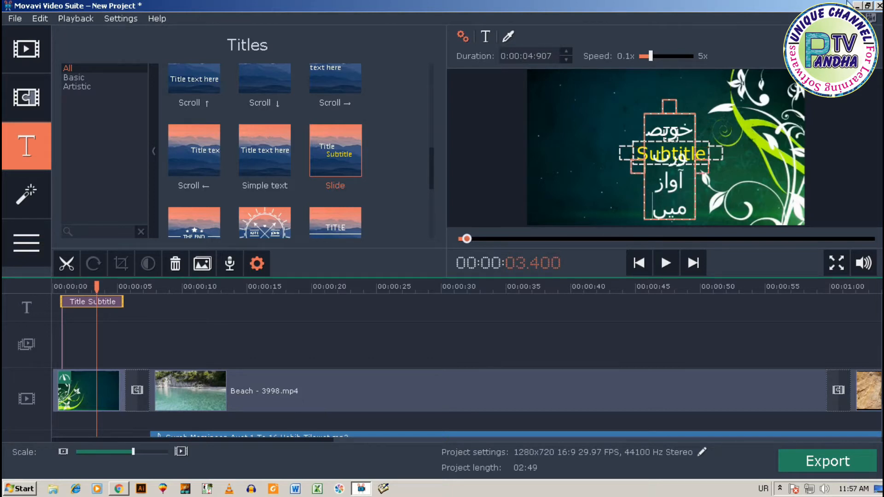
Widen the title's text box so the Urdu text fits on one line, and position it above the subtitle
click(644, 144)
drag(702, 168, 772, 154)
drag(730, 129, 714, 128)
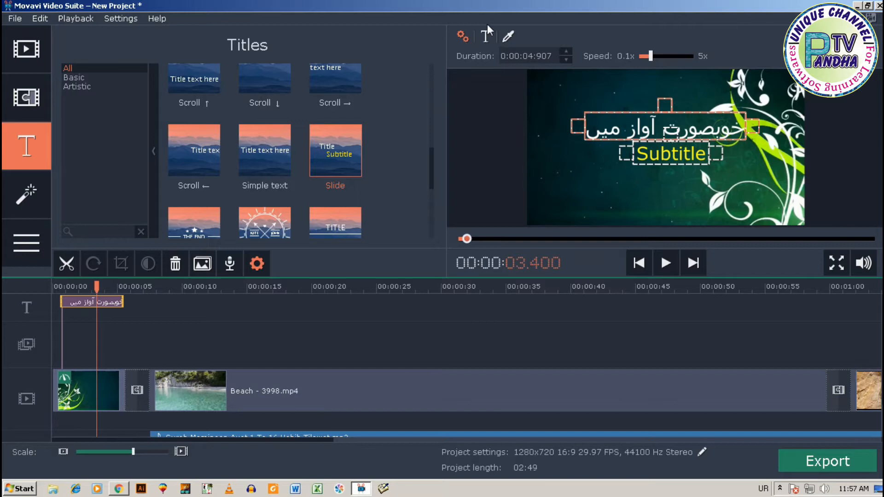
Replace the Subtitle text with "تلاوت قرآن" and widen its box to fit on one line
click(654, 153)
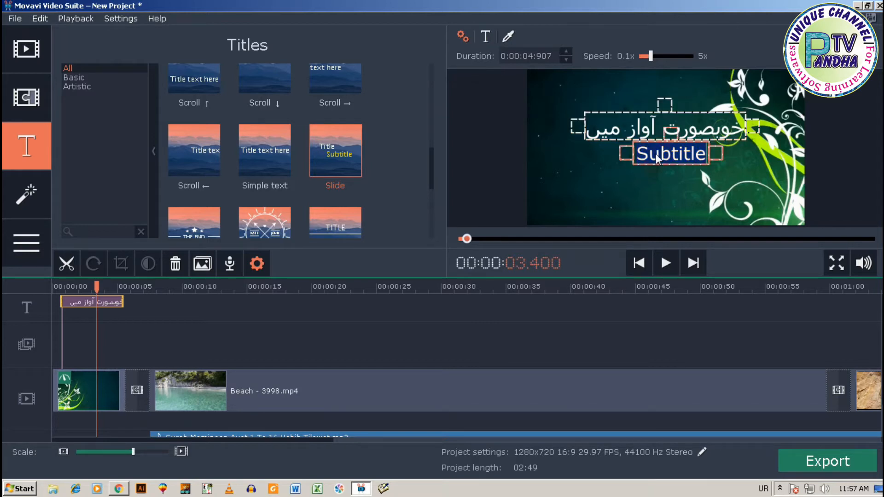
text(تلاوت ق)
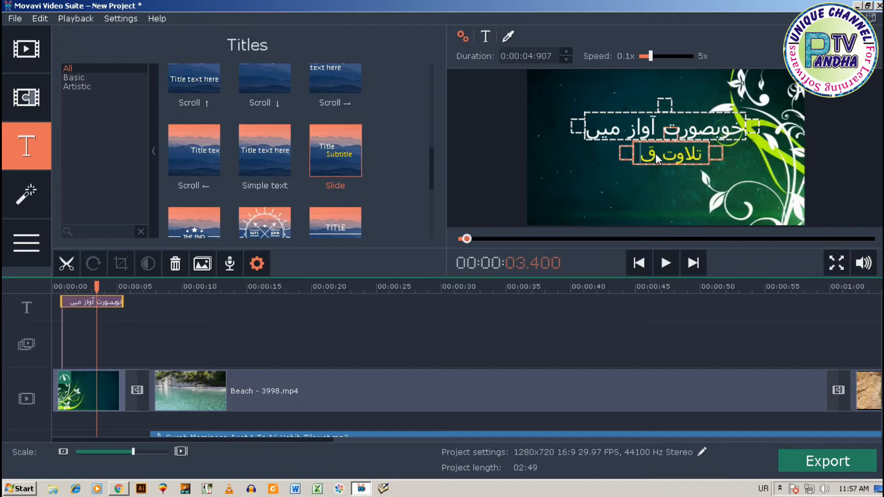
text(ران)
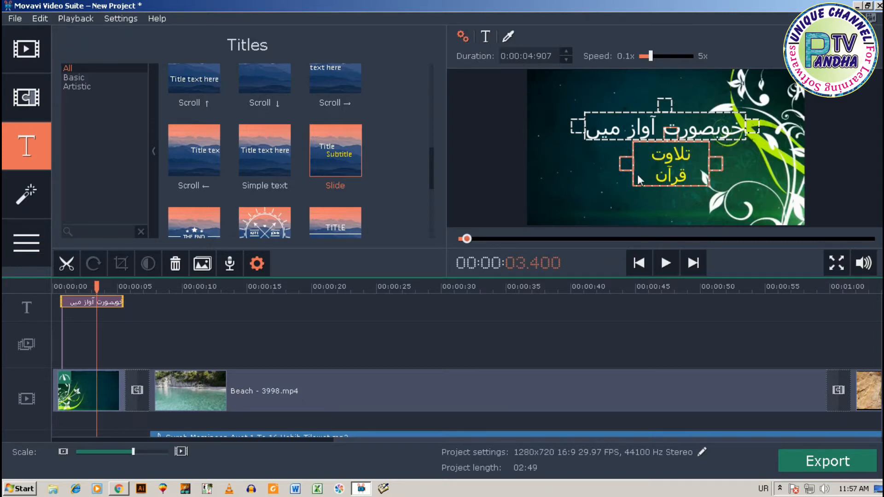
drag(626, 162, 592, 167)
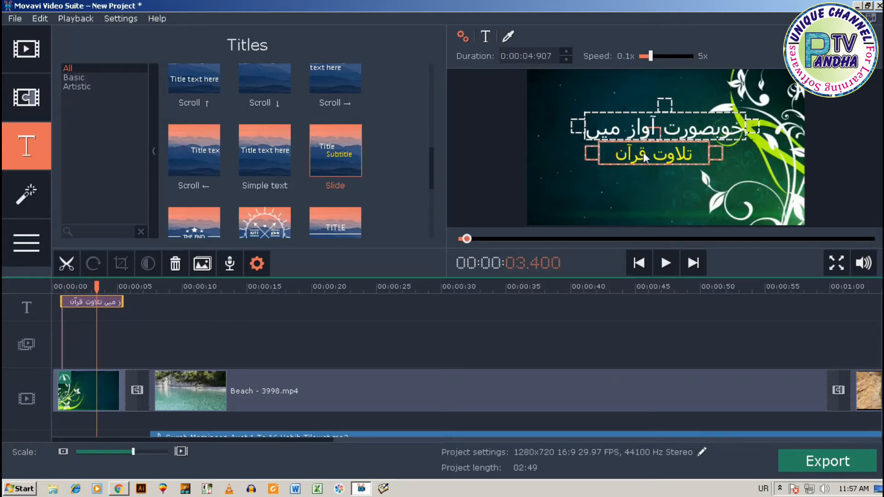
Move the subtitle text box slightly lower beneath the title line
click(653, 131)
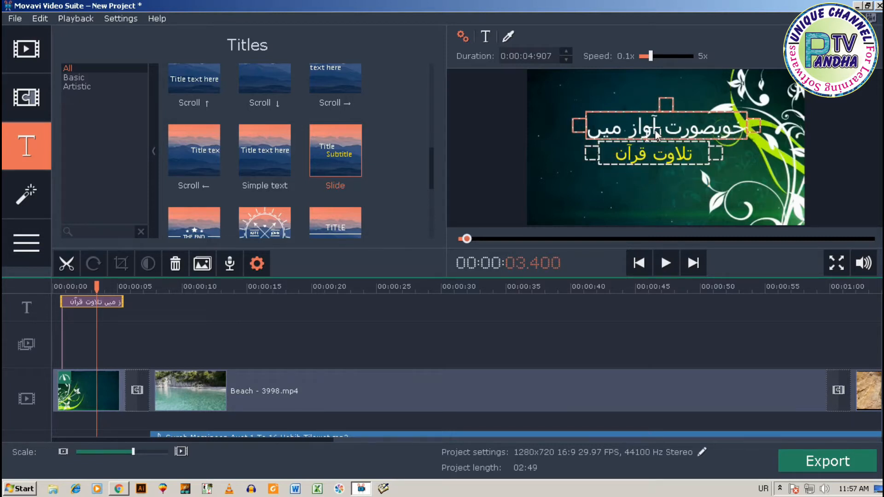
click(658, 147)
drag(719, 152, 695, 161)
Change the font of the title line "خوبصورت آواز میں" to Jameel Noori Nastaleeq
click(672, 125)
double_click(672, 124)
click(486, 40)
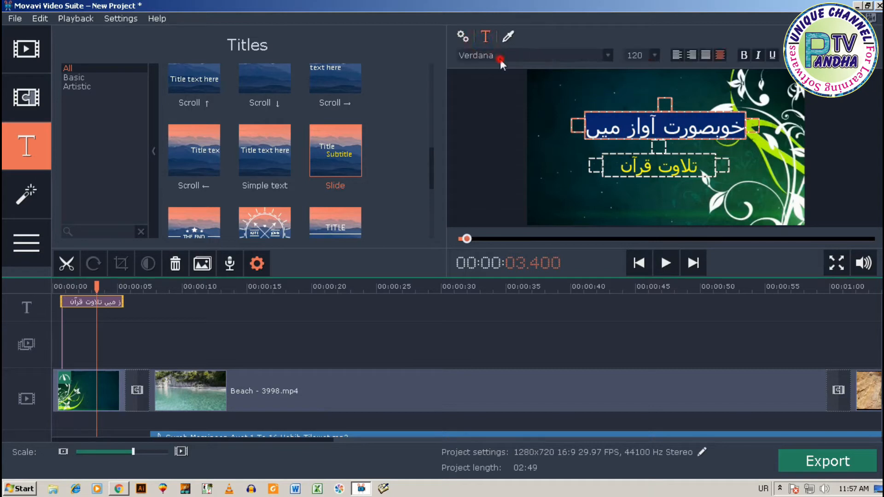
click(501, 59)
key(alt+shift)
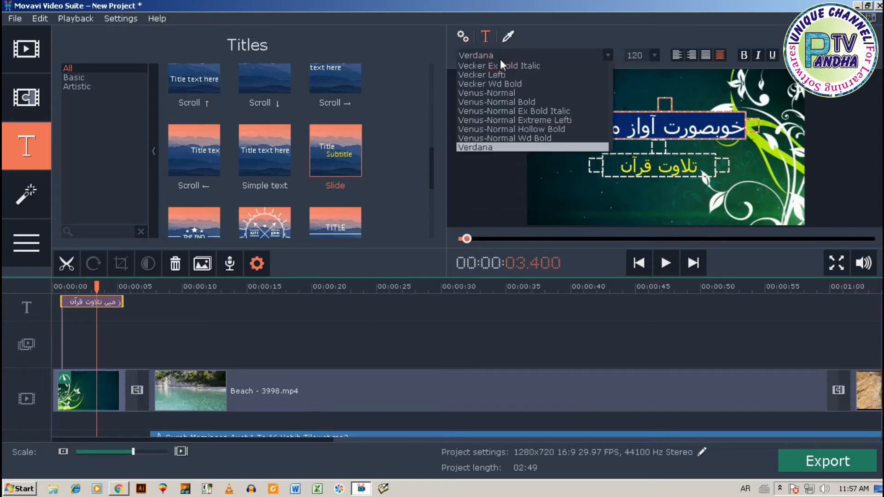
key(alt+shift)
key(j)
key(a)
key(m)
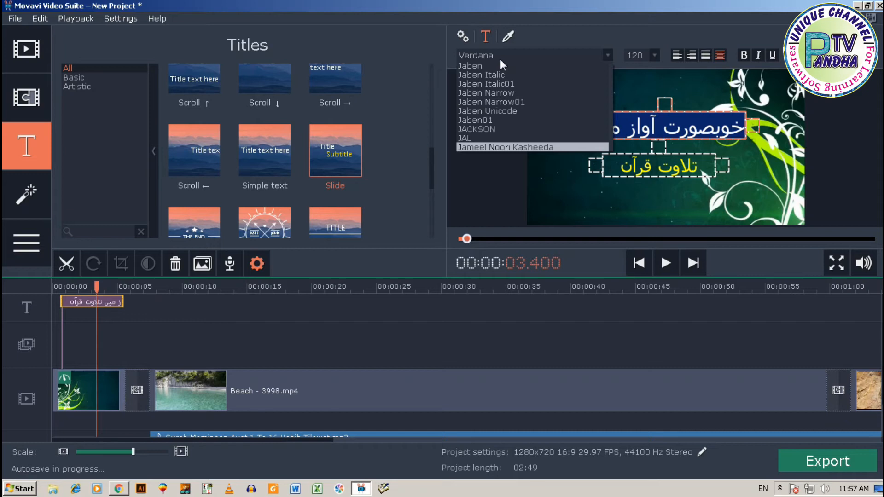
key(Down)
key(Return)
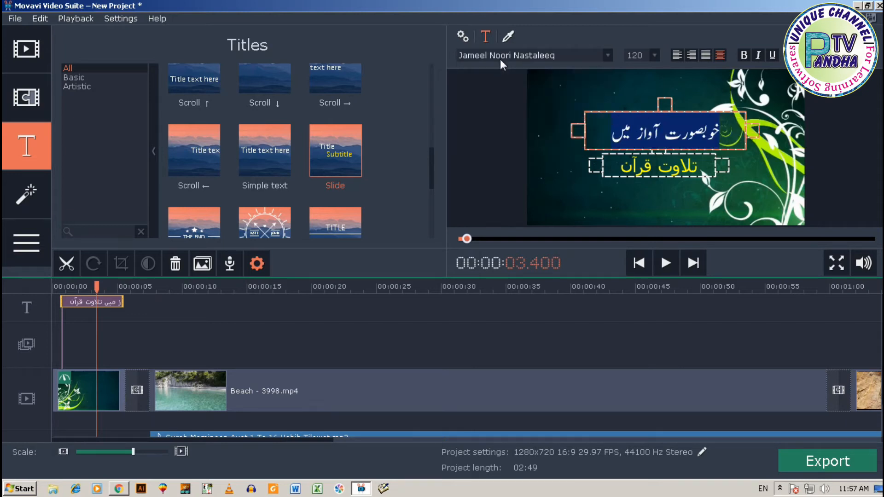
Set the subtitle's font to Jameel Noori Nastaleeq at size 150 and extend its text to "تلاوت قرآن کریم"
double_click(662, 165)
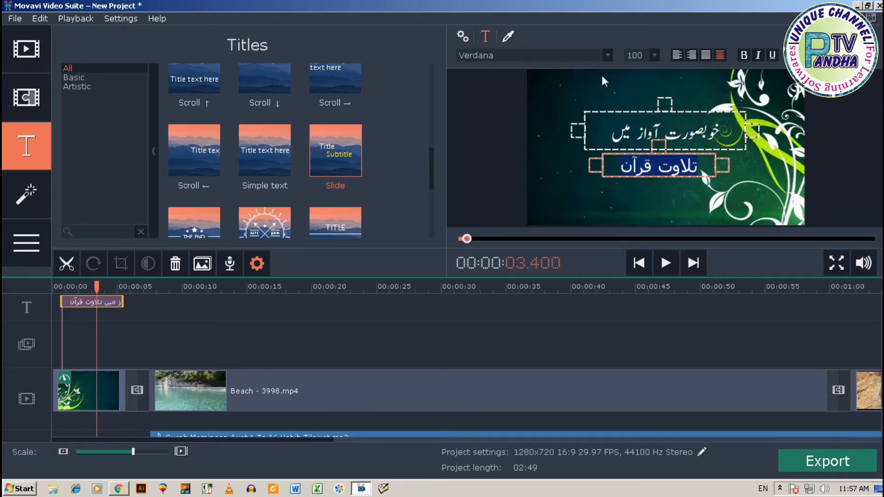
click(525, 55)
text(jam)
key(Down)
key(Return)
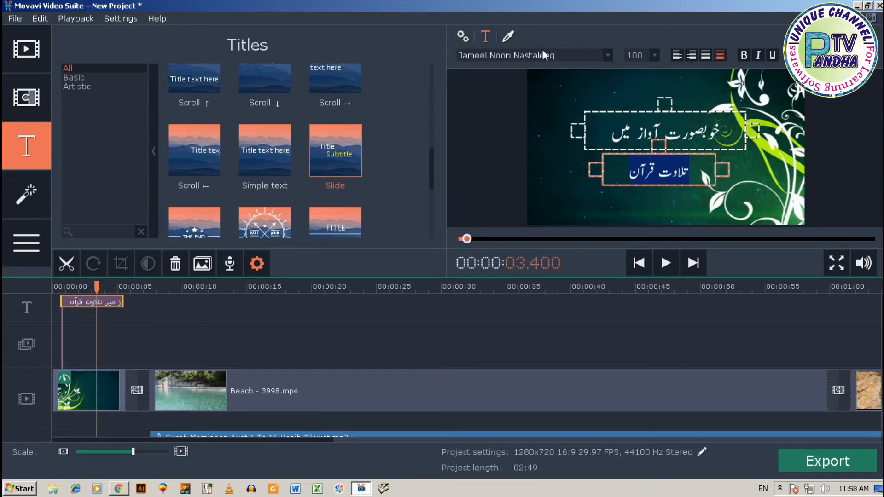
click(656, 55)
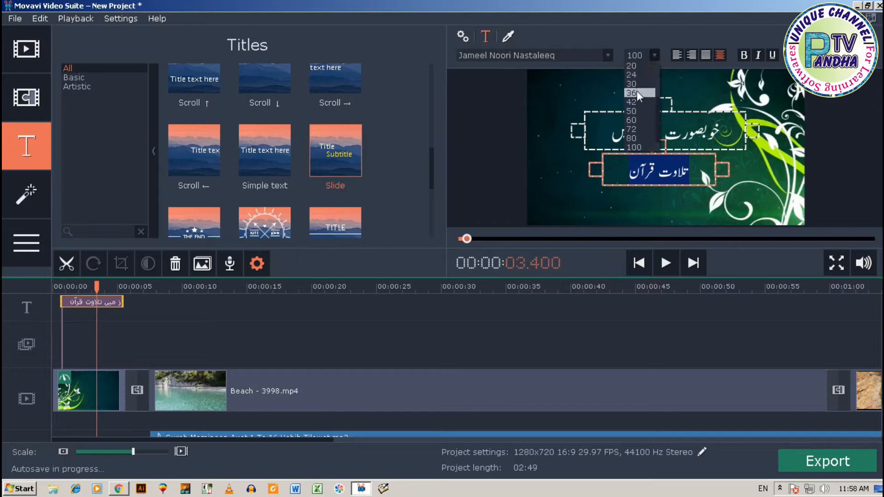
click(640, 145)
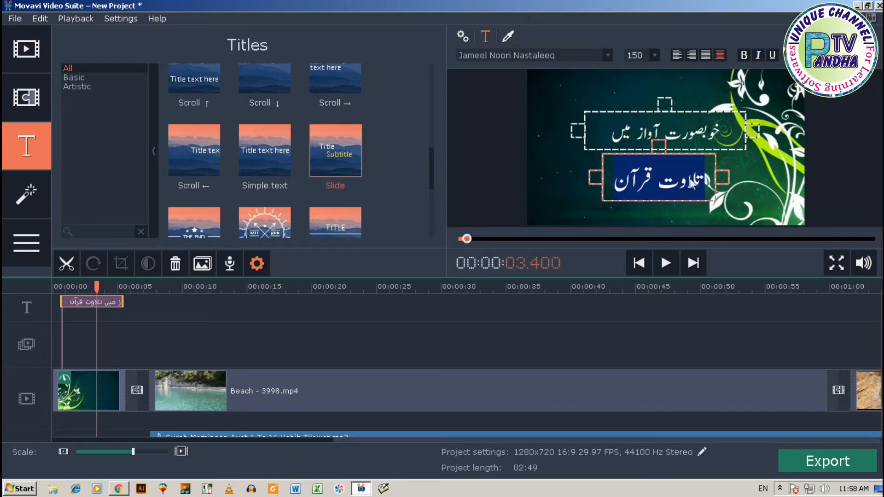
click(105, 328)
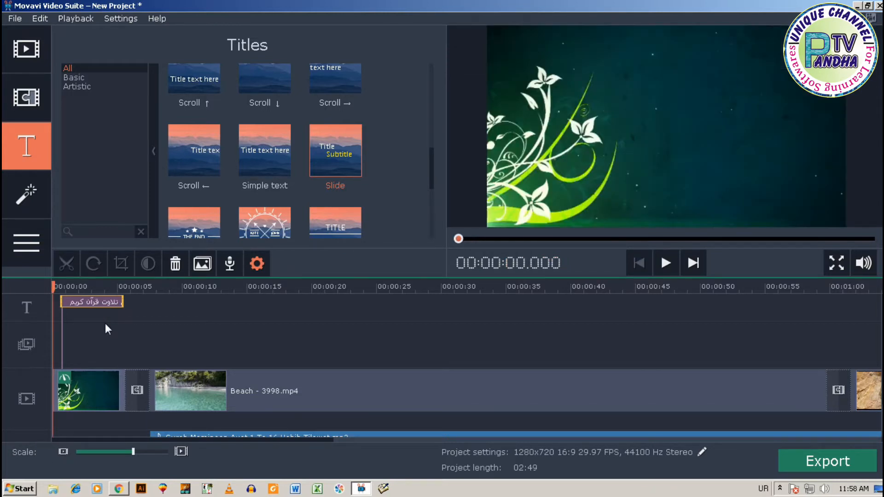
Play the intro from the start to check the title animation and the transition into the beach clip
key(space)
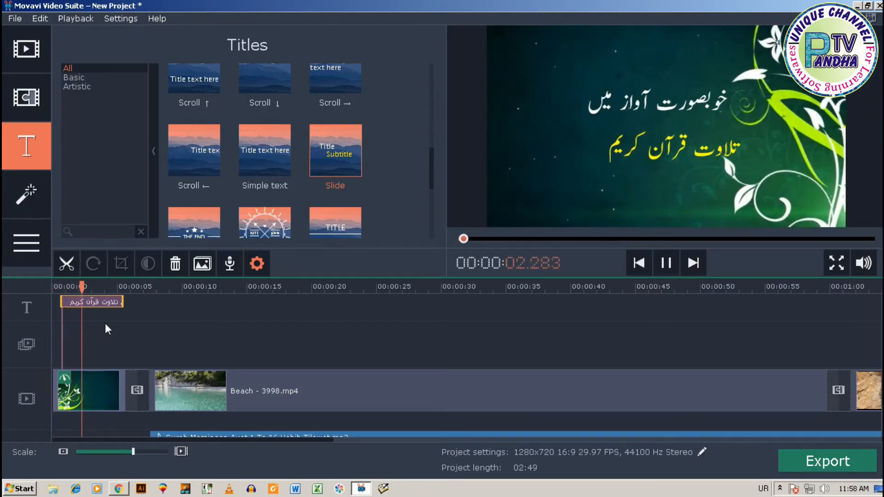
key(space)
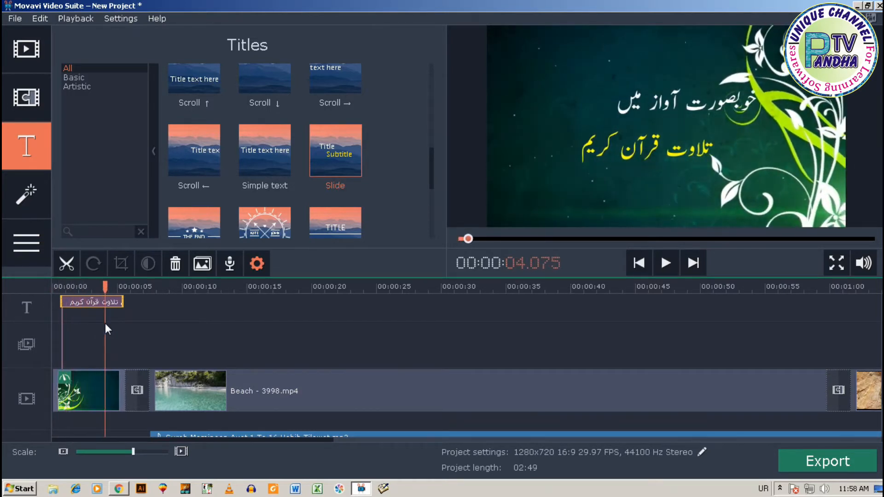
key(space)
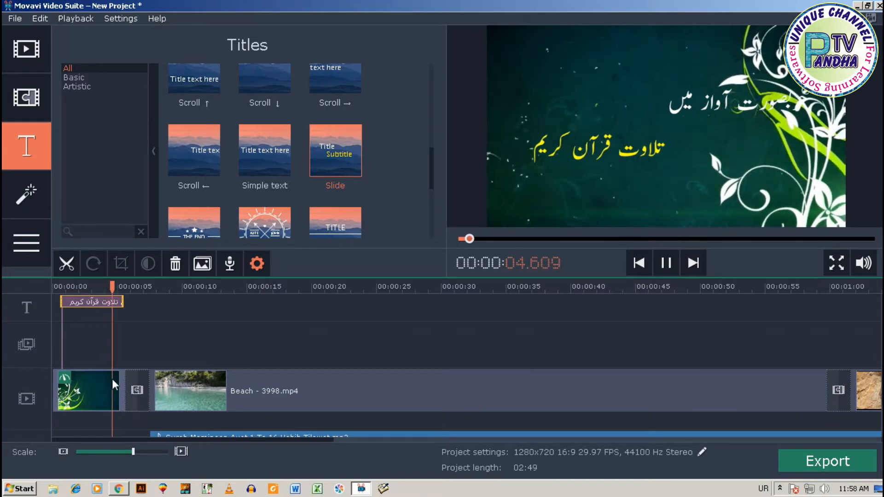
key(space)
key(space)
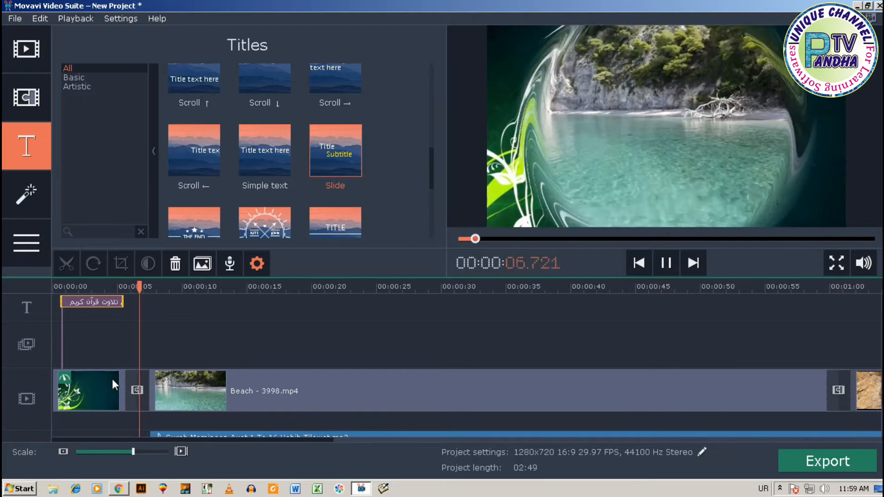
key(space)
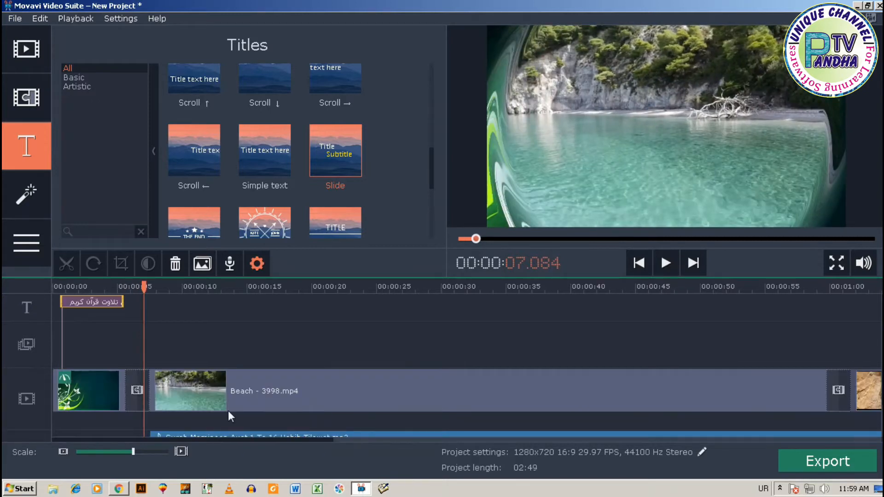
Move the recitation audio clip slightly earlier so it starts at about 00:00:06.757, during the transition into the beach clip
click(232, 434)
drag(231, 433, 191, 411)
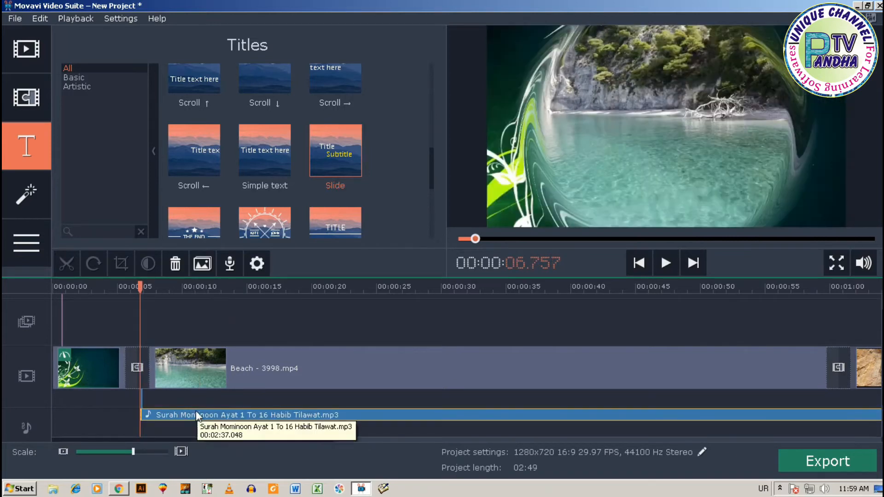
click(14, 38)
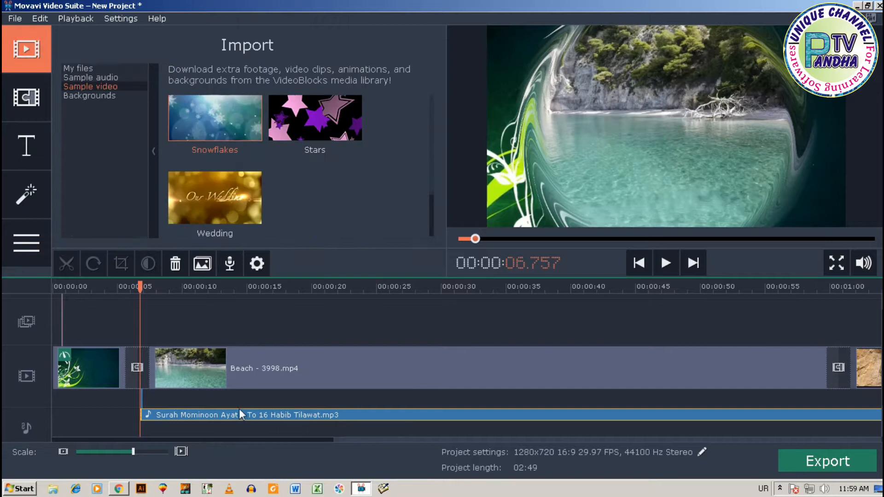
Raise the recitation audio clip's volume to 151%, playing the section before and after to compare the loudness
click(244, 413)
double_click(255, 415)
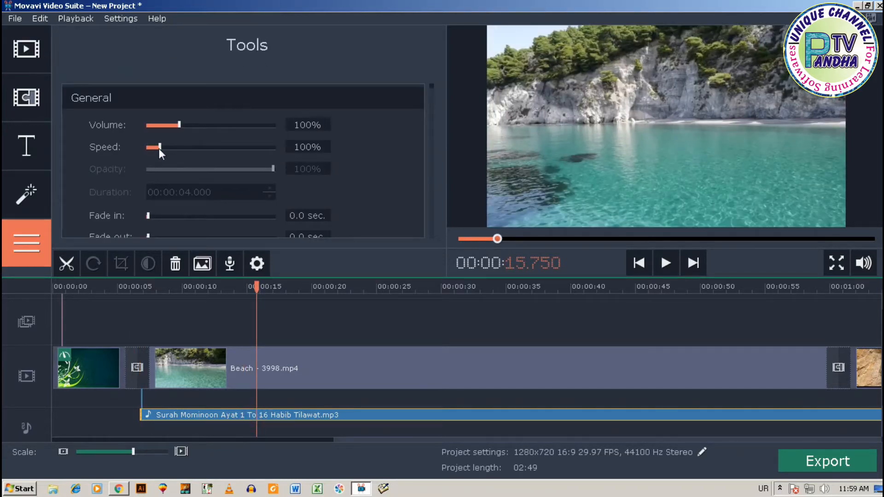
mouse_move(181, 125)
drag(256, 286, 134, 290)
key(space)
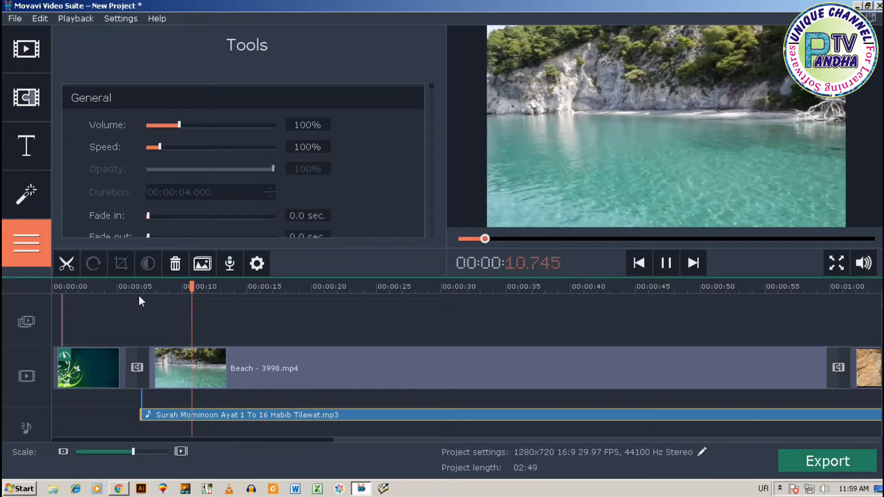
key(space)
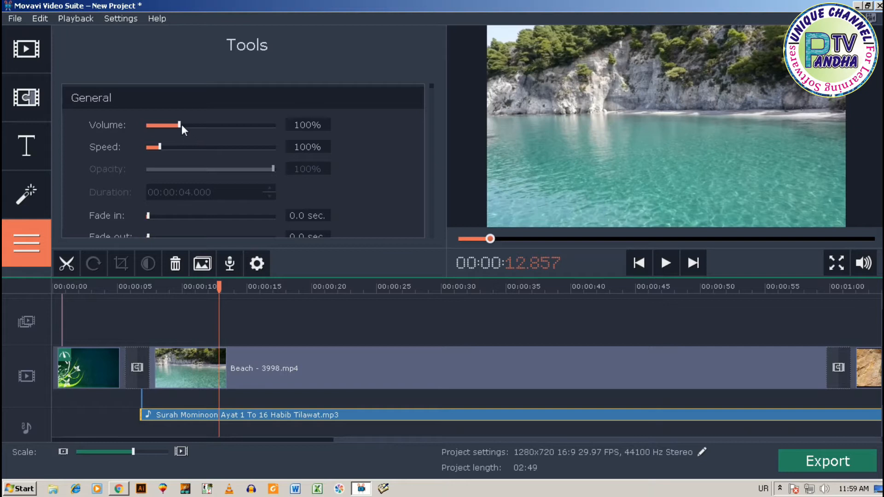
drag(180, 122, 196, 123)
key(space)
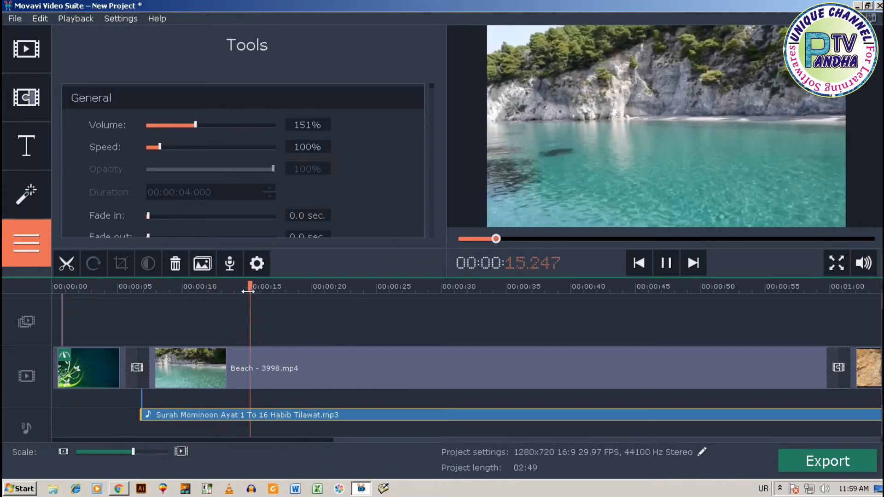
key(space)
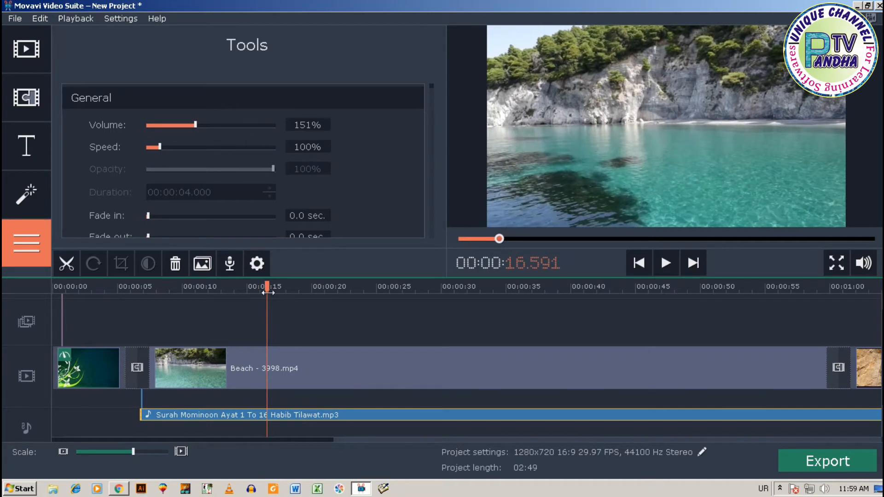
Save the project in the Projects folder under the name "Tilawat Quran"
key(ctrl+s)
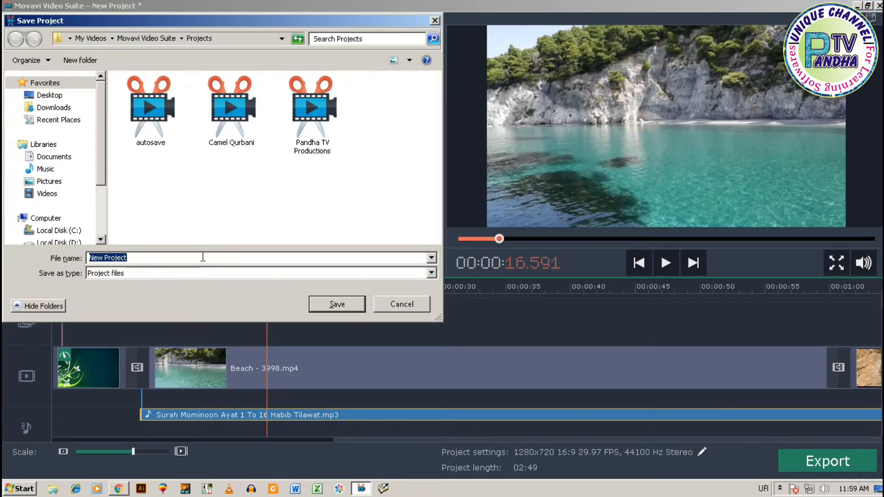
text(ک)
key(alt+shift)
key(alt+shift)
text(Tilawat Quran)
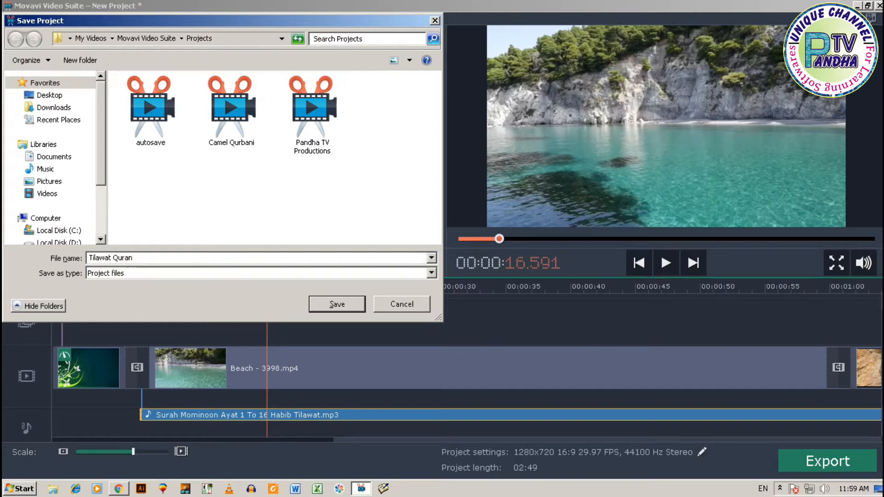
key(Return)
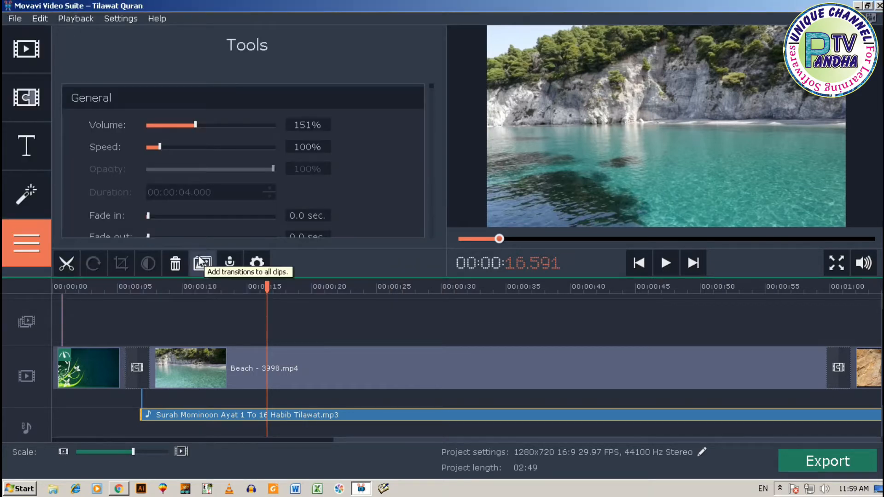
Add the Panha International.png logo from My files and place it on the overlay track above the closing snowflakes clip
click(167, 313)
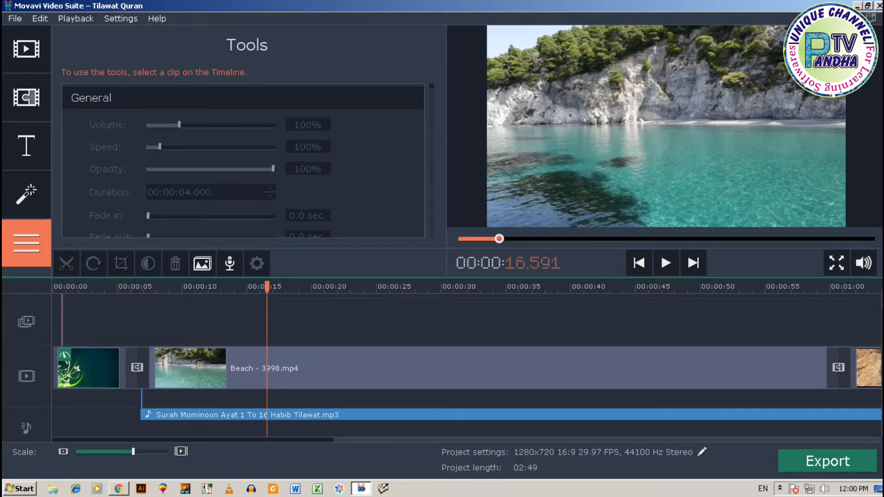
click(26, 48)
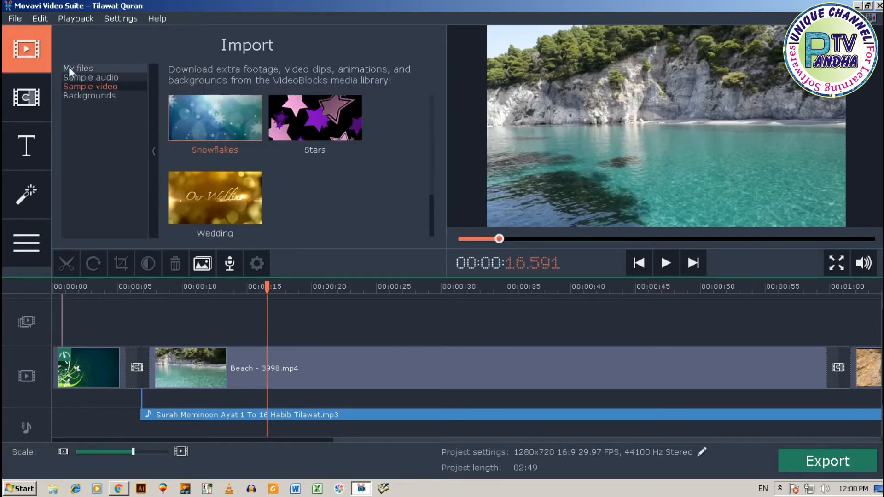
click(70, 67)
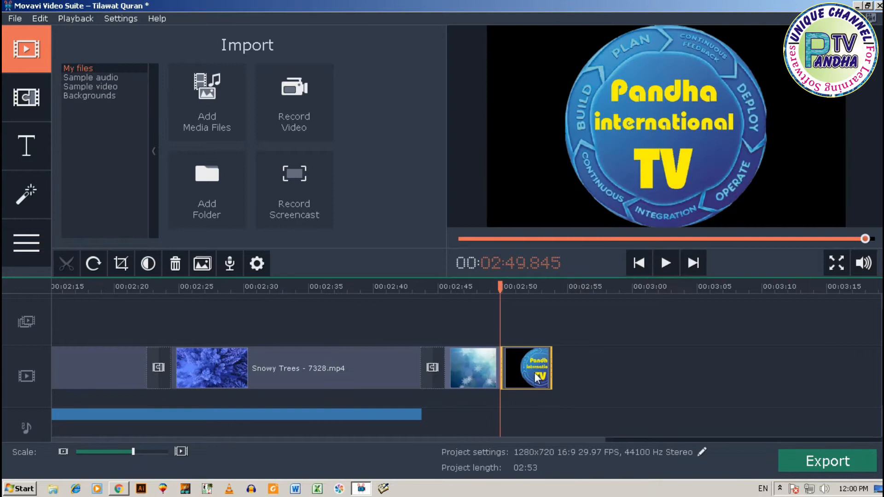
drag(540, 378, 504, 325)
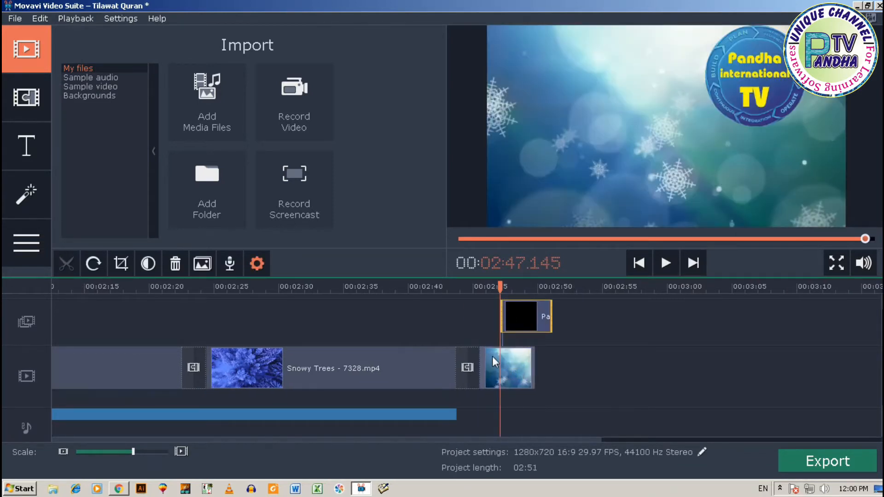
click(434, 370)
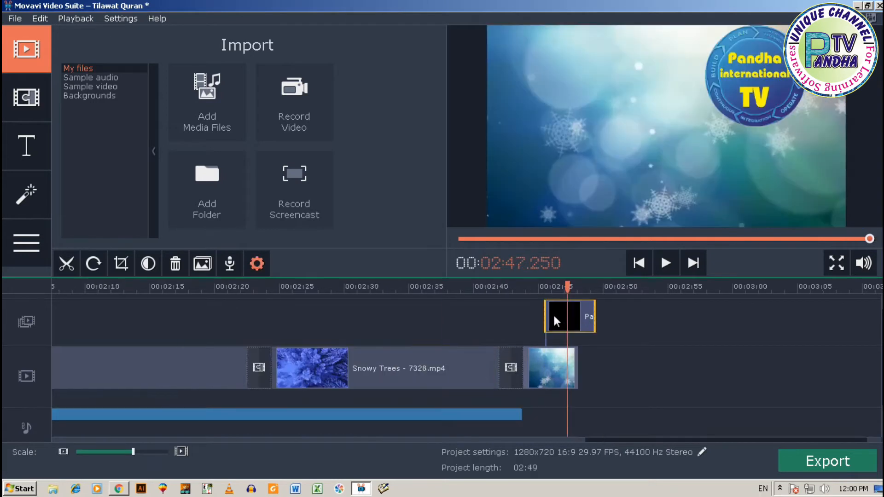
Shrink the logo overlay and position it in the upper-right corner of the video frame
double_click(554, 314)
drag(661, 146, 747, 133)
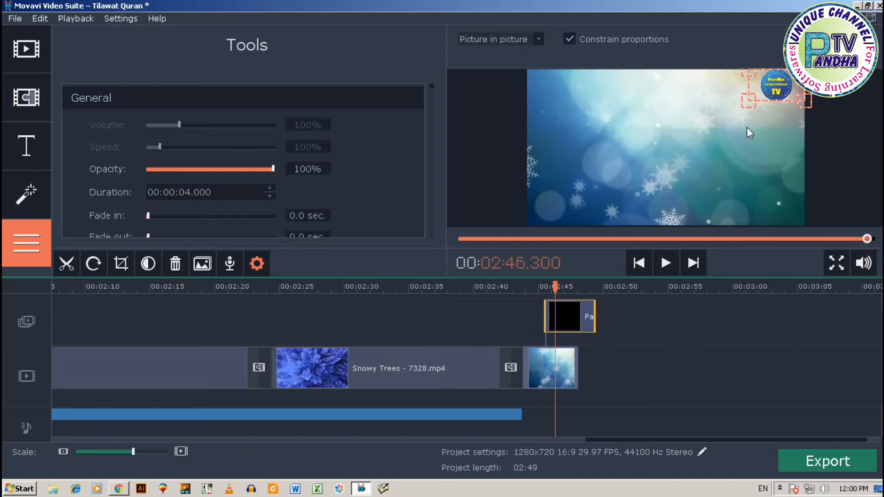
drag(767, 98, 786, 92)
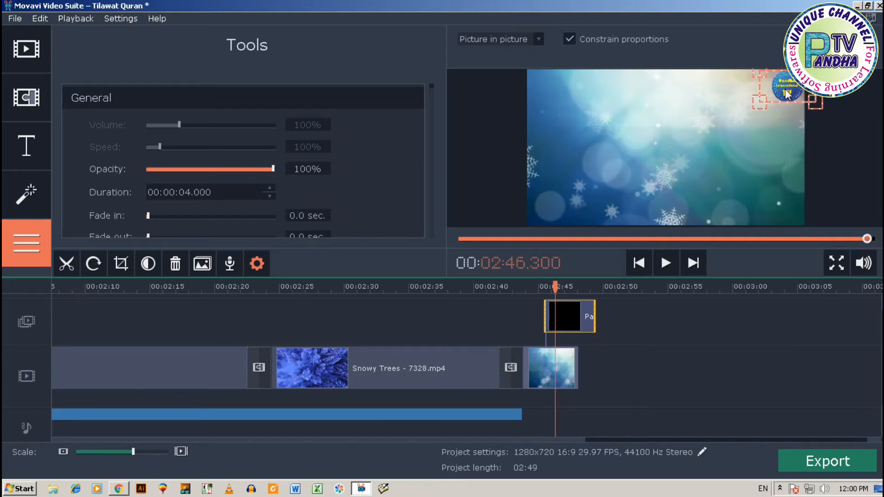
click(616, 322)
Shift the logo overlay to end with the Snowy Trees clip and stretch its start back to the beginning of the beach clip
drag(571, 316, 310, 323)
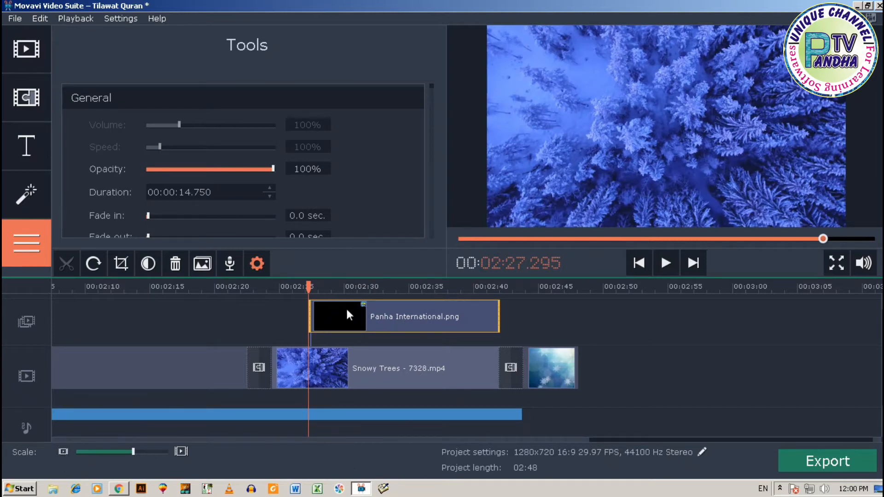
drag(307, 317, 79, 430)
click(59, 454)
click(59, 454)
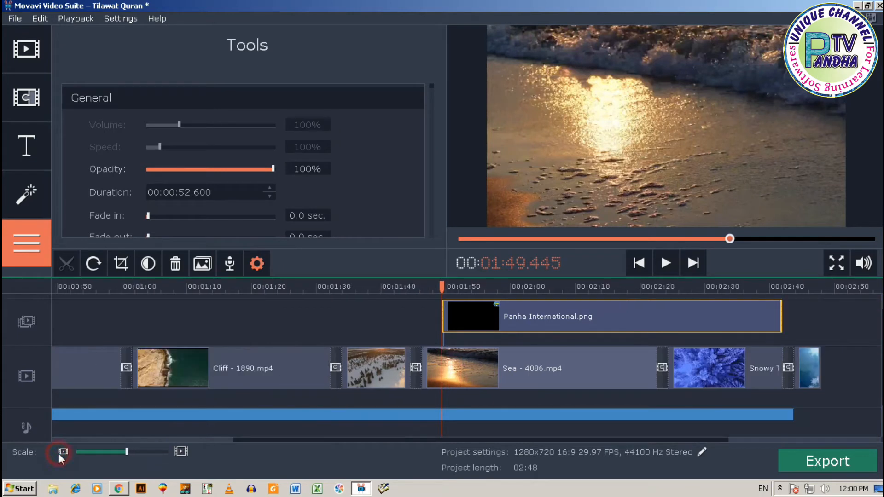
click(59, 454)
click(59, 454)
drag(407, 320, 79, 325)
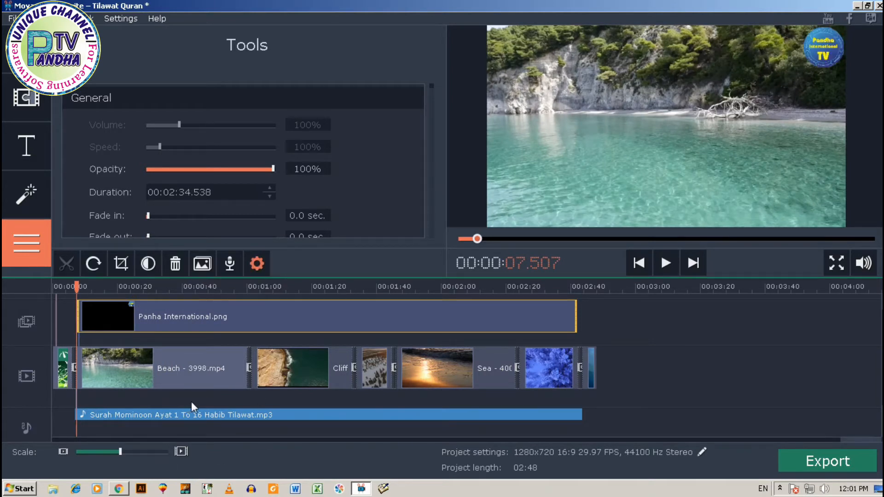
click(66, 289)
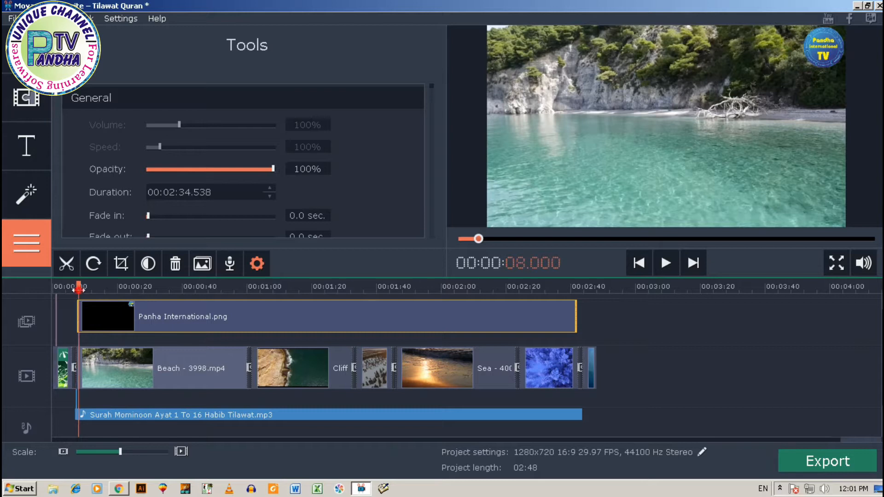
Play back parts of the beach and cliff clips to check the corner logo across the video
key(space)
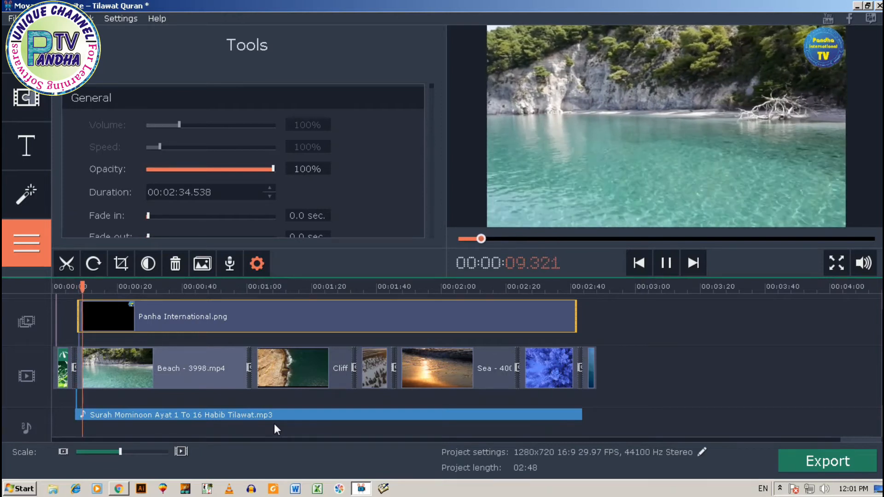
key(space)
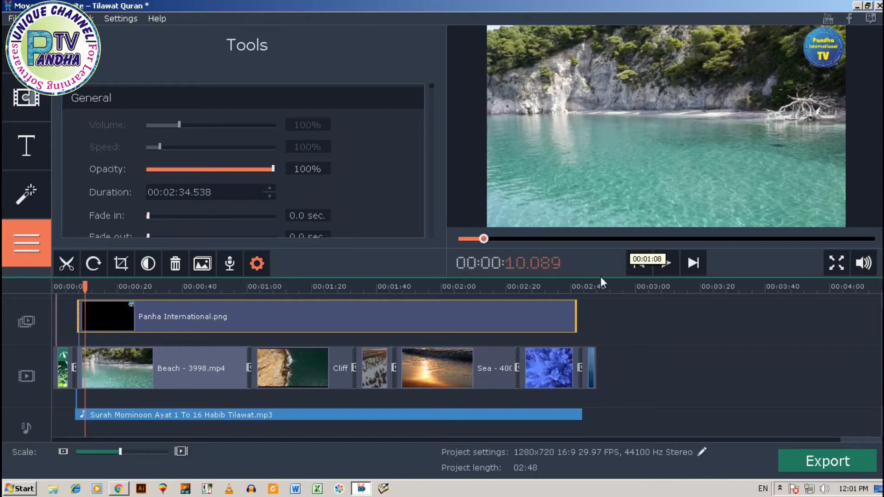
drag(88, 288, 343, 298)
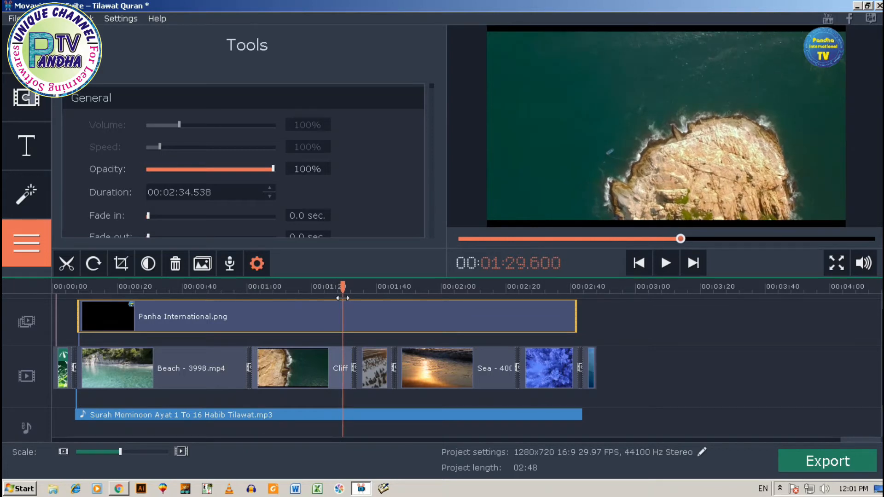
key(space)
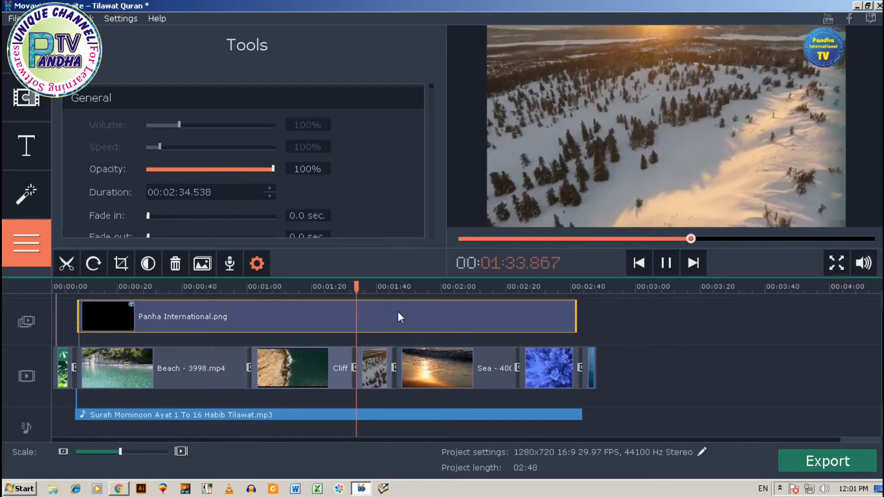
Set the recitation audio clip's volume to 122% and save the project
click(386, 416)
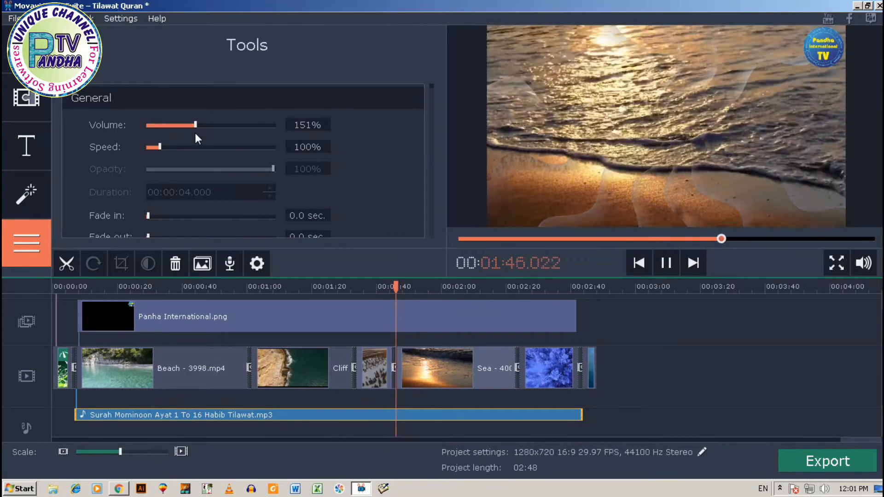
key(space)
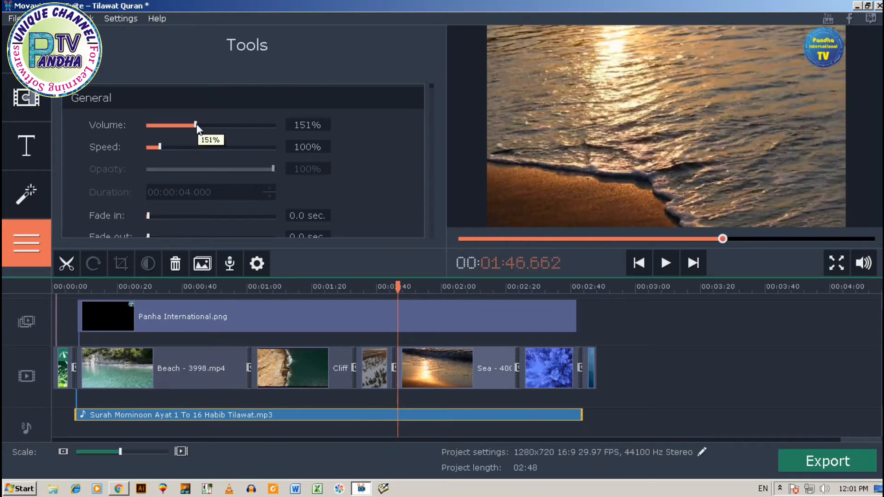
drag(196, 124, 191, 124)
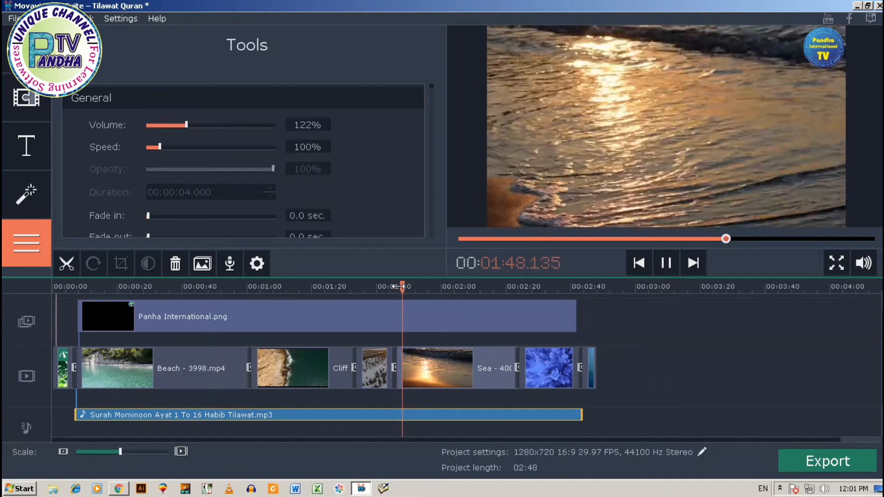
key(ctrl+s)
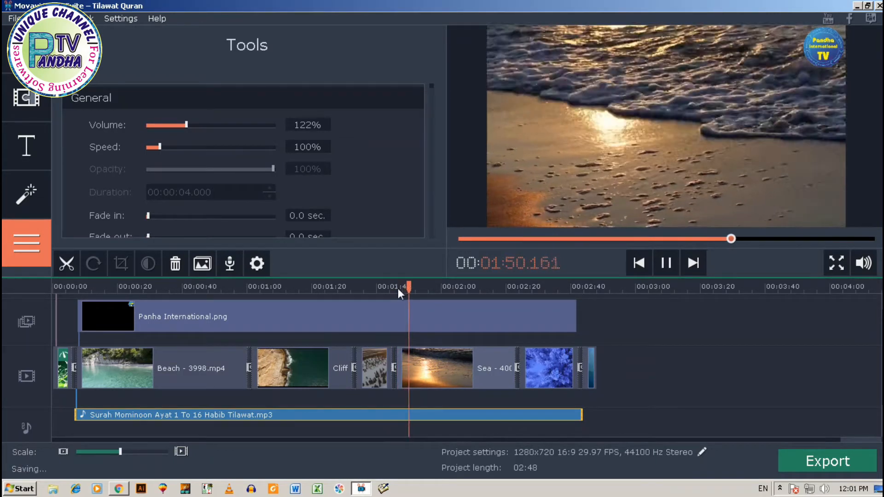
key(space)
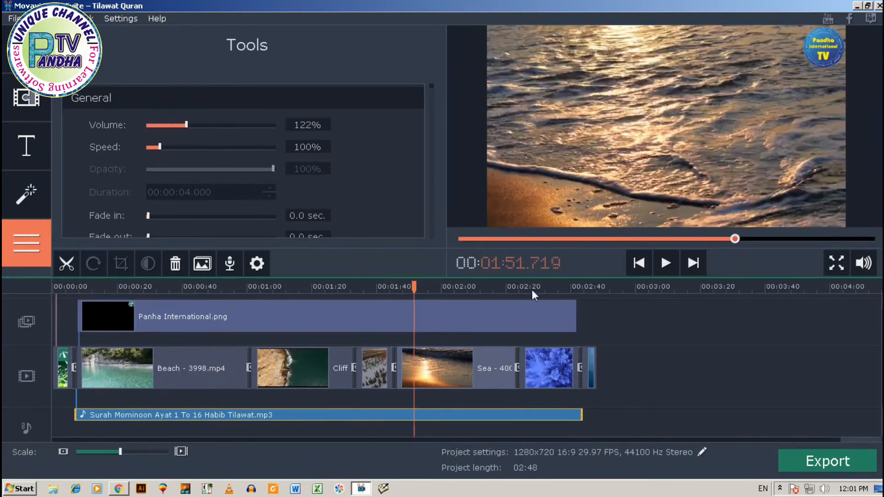
Play back the transition from the Snowy Trees clip into the closing snowflakes clip
drag(416, 288, 576, 297)
key(space)
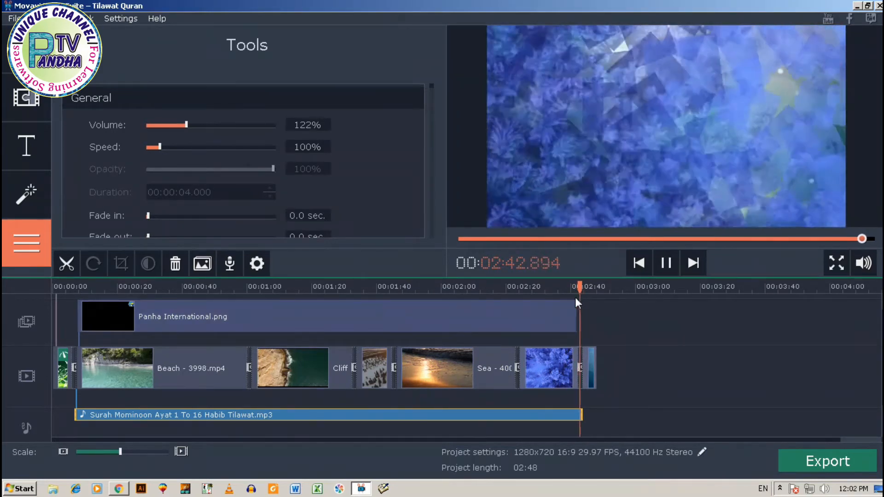
key(space)
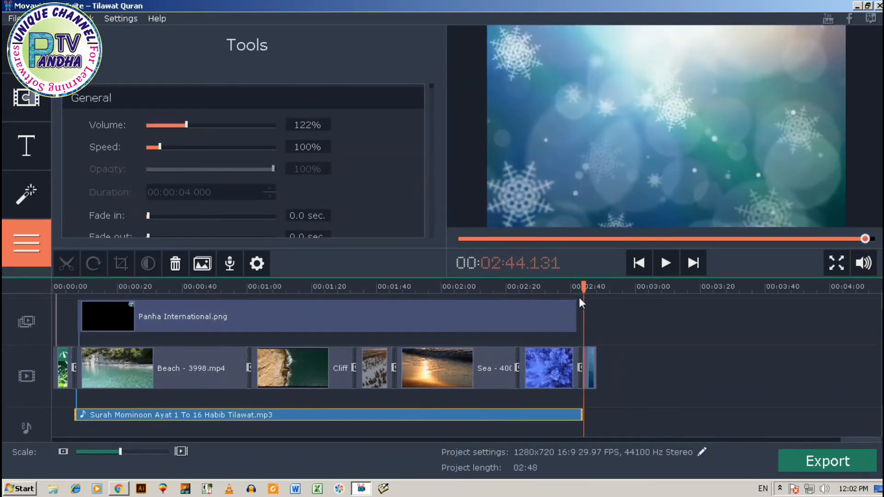
Add the Diamond title to the title track above the closing snowflakes clip
click(26, 146)
scroll(321, 152, down, 1)
scroll(321, 156, up, 5)
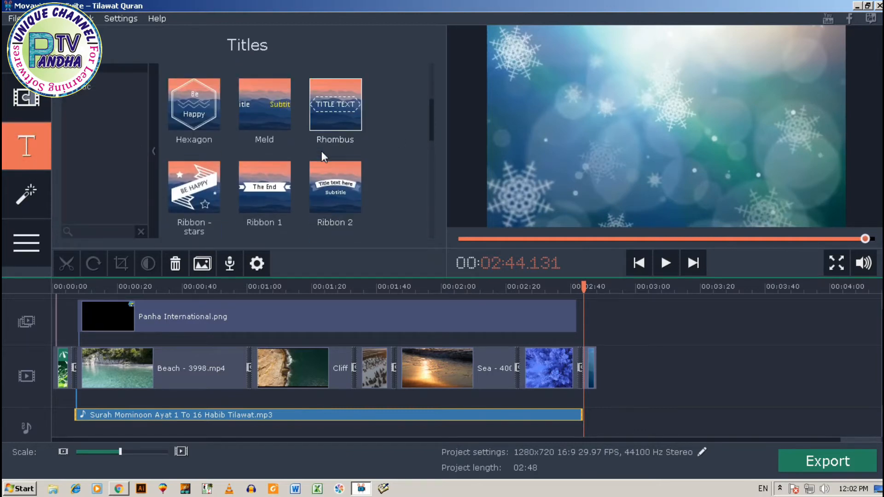
scroll(321, 151, up, 2)
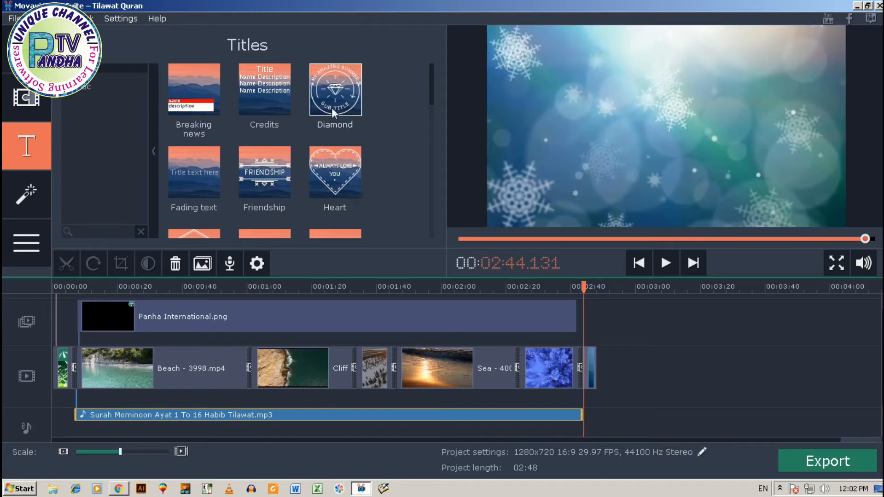
drag(336, 94, 587, 309)
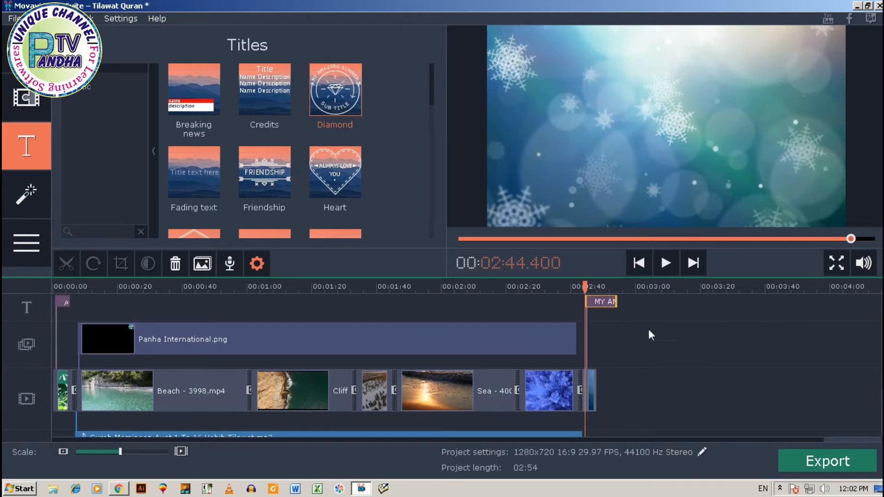
Replace the Diamond title's upper text with "Thanks Fow Watching"
double_click(606, 305)
double_click(649, 96)
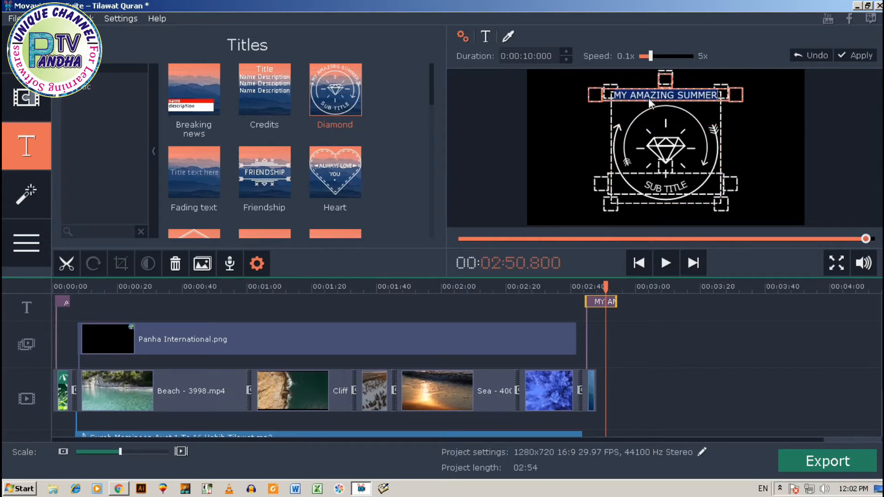
text(Ta)
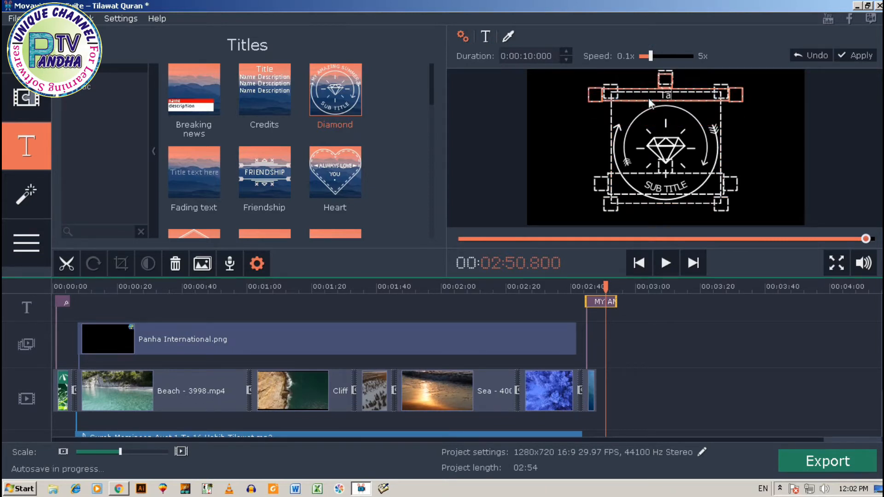
text(Thanks Fow)
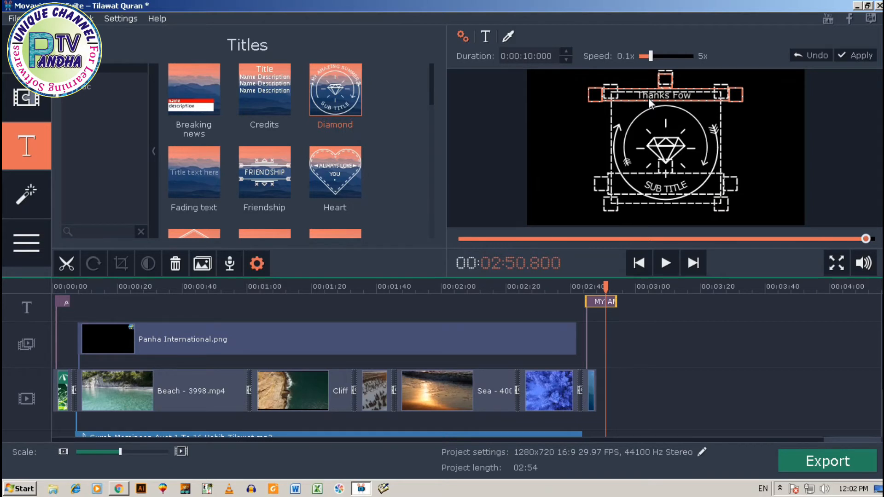
text( Watching)
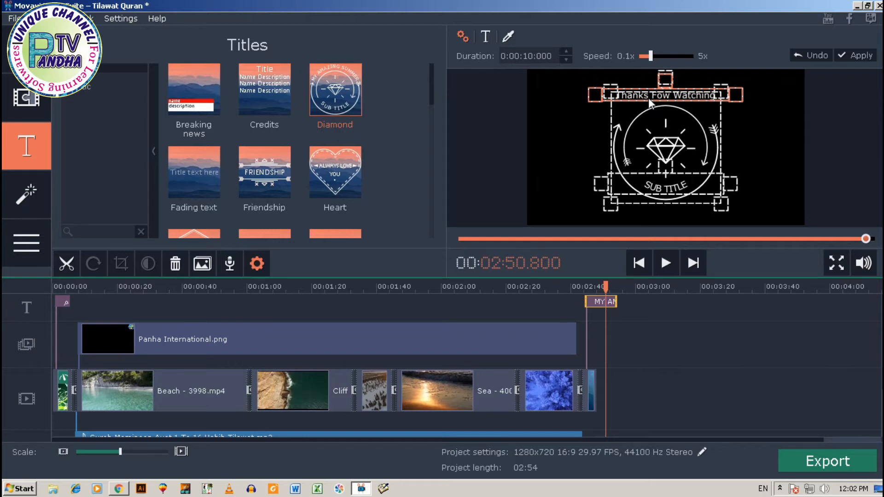
Replace the Diamond title's subtitle with "Subscribe Now"
double_click(673, 187)
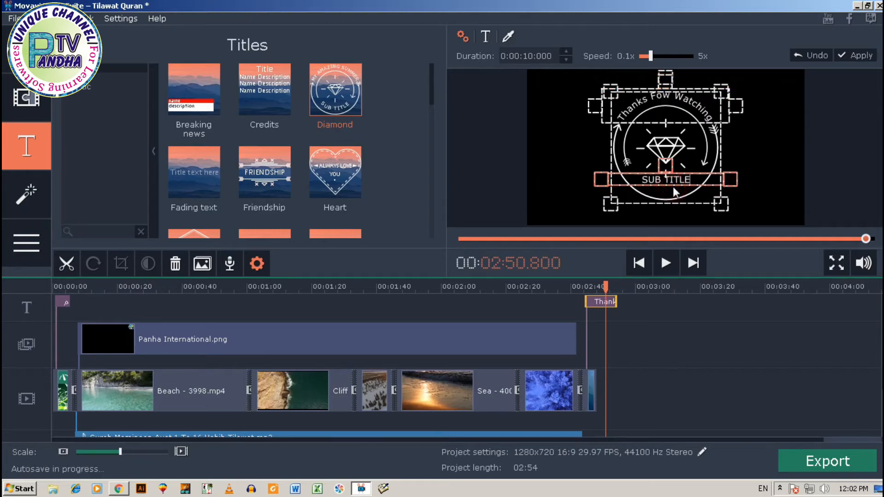
text(Subscribe)
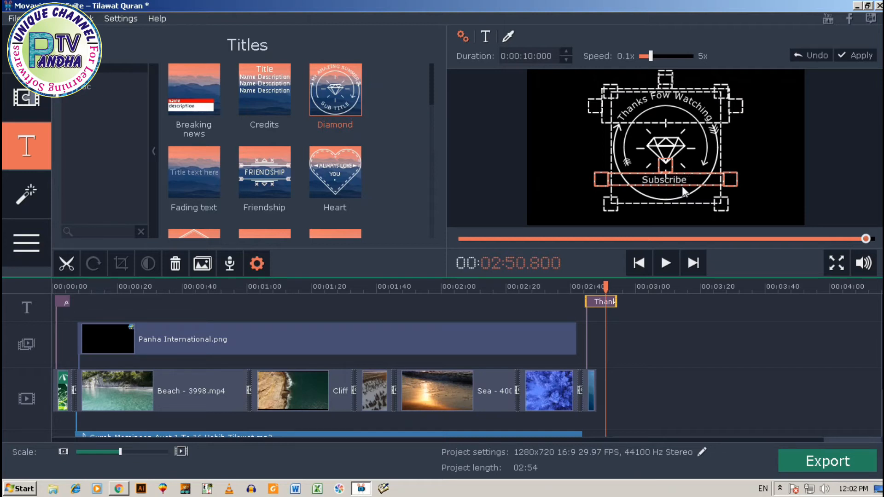
text( Now)
click(787, 172)
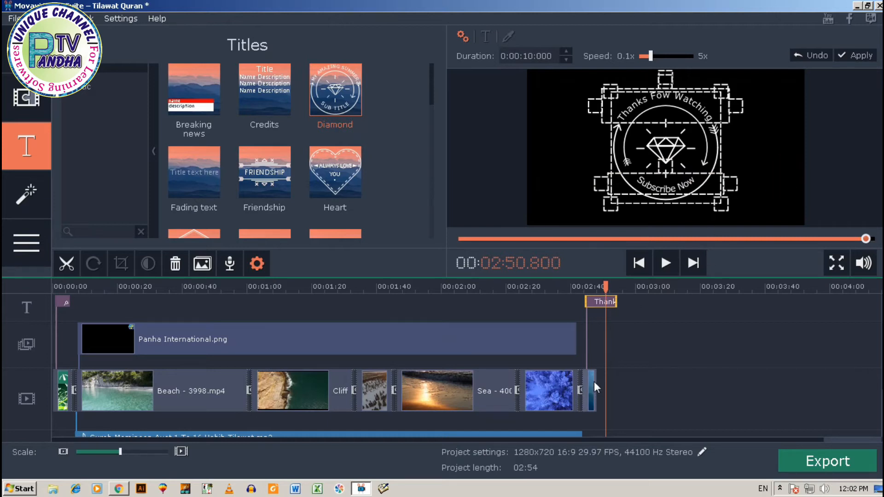
Adjust the closing title's end on the timeline to match the end of the main snowflakes clip
drag(615, 301, 597, 303)
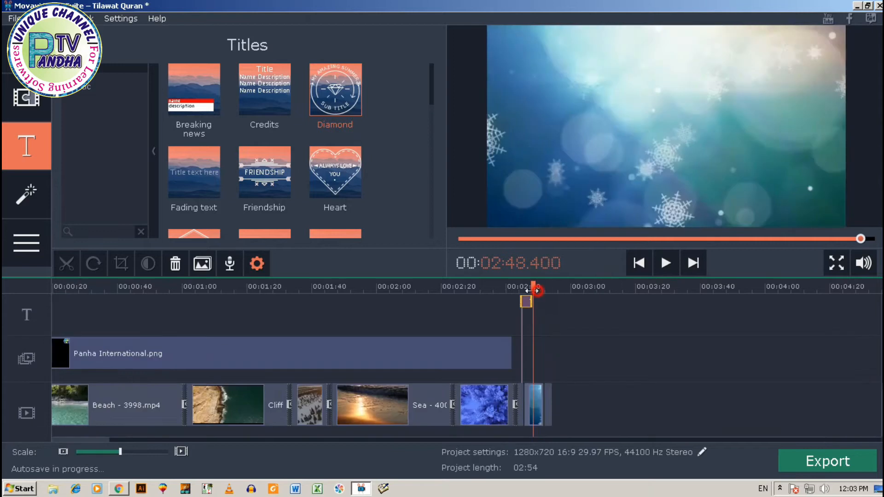
drag(533, 289, 518, 291)
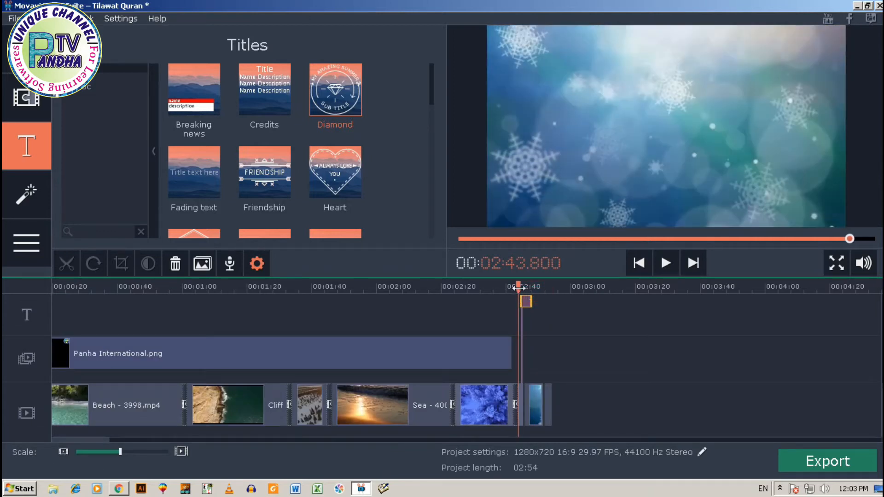
key(space)
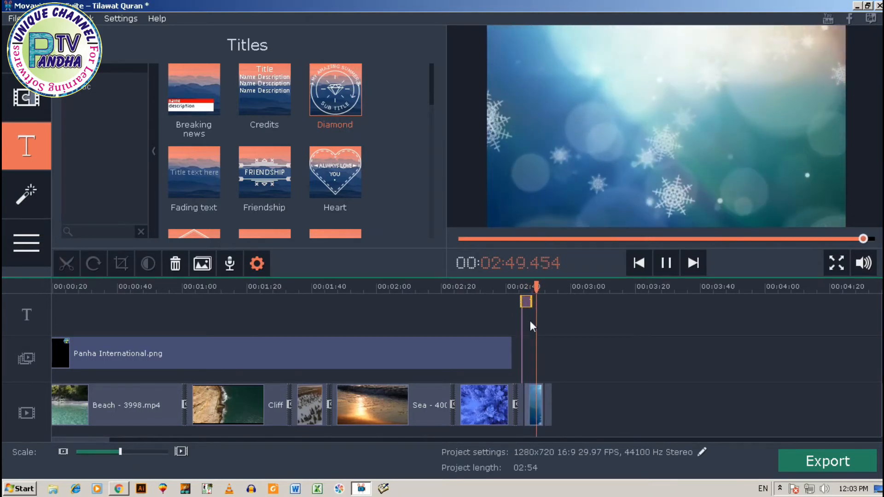
key(space)
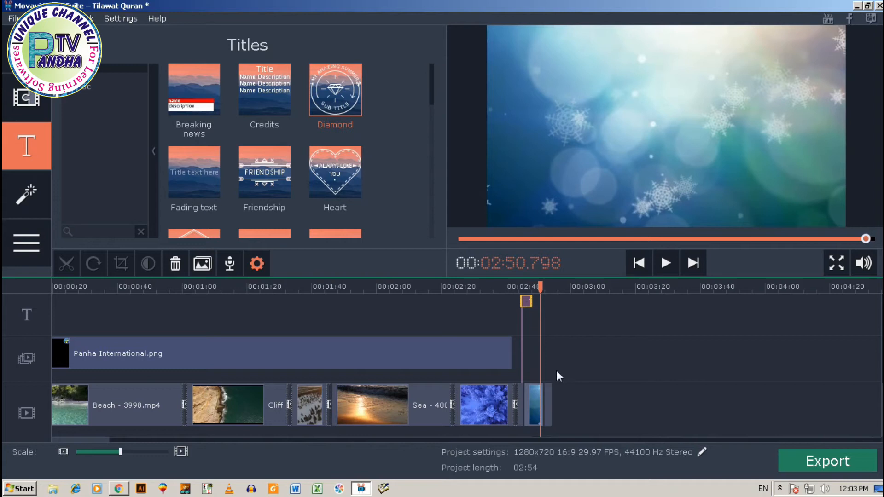
drag(533, 302, 543, 302)
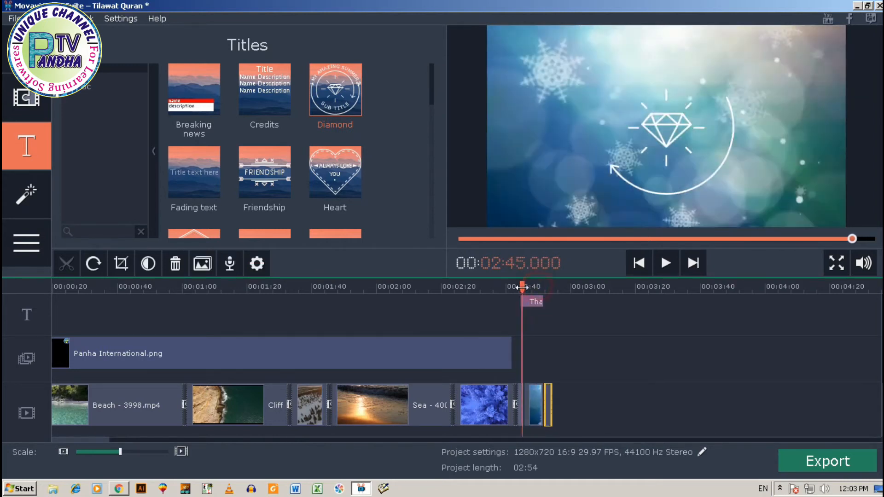
Preview the closing title and remove the short leftover clip piece after the main snowflakes clip
click(521, 287)
key(space)
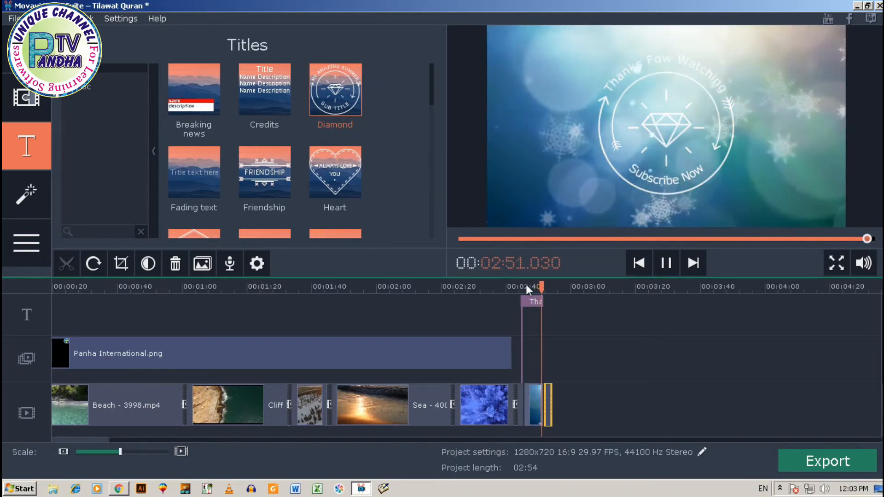
key(space)
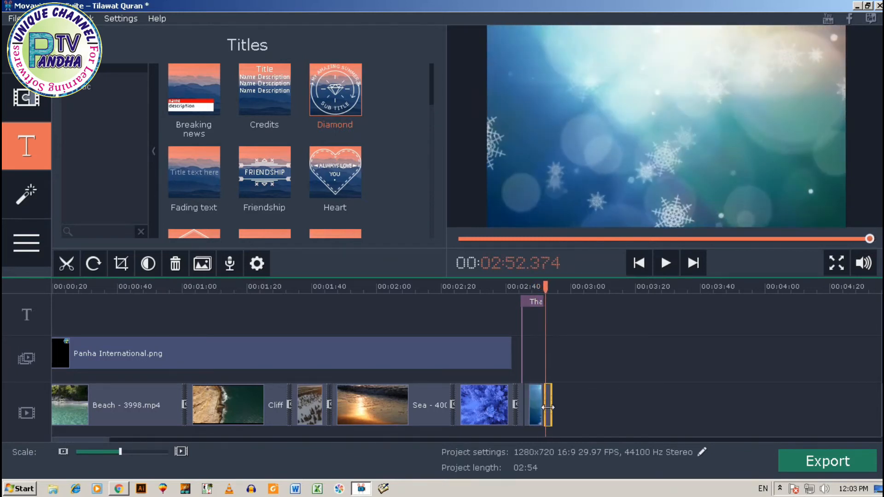
click(582, 404)
click(548, 410)
drag(549, 411, 541, 411)
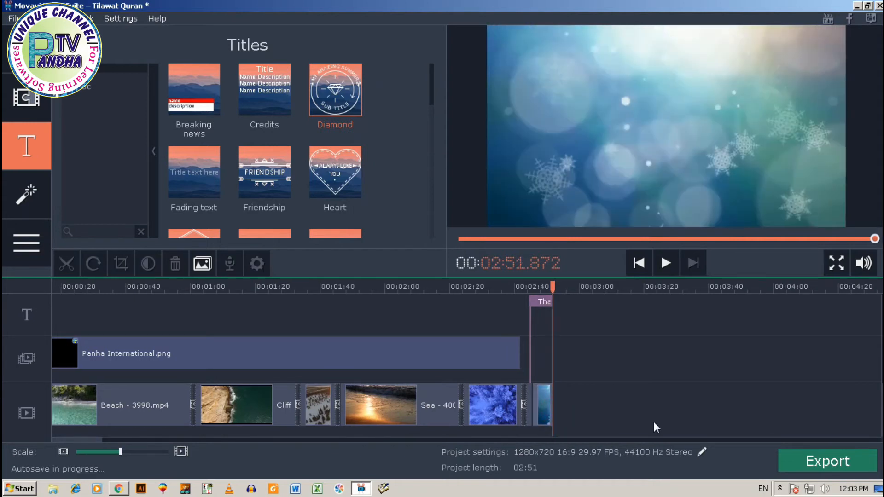
Set the color of the closing title's "Thanks Fow Watching" text to blue #0c59cf
double_click(543, 302)
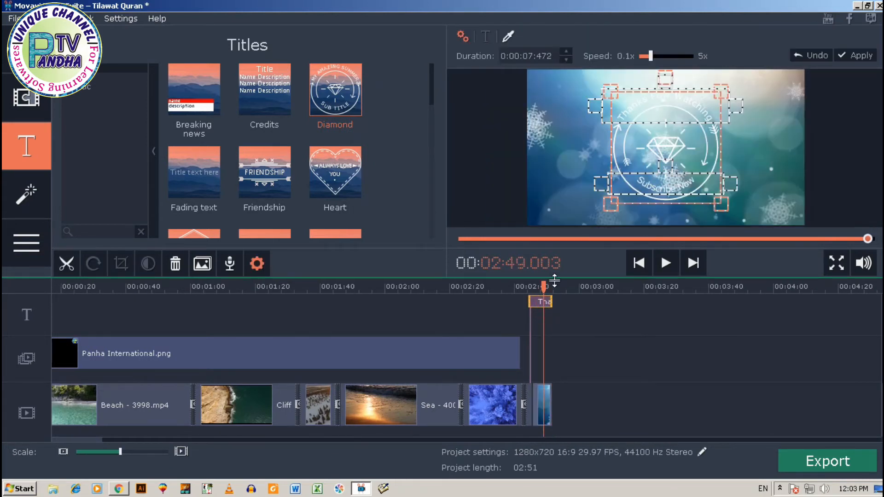
click(663, 99)
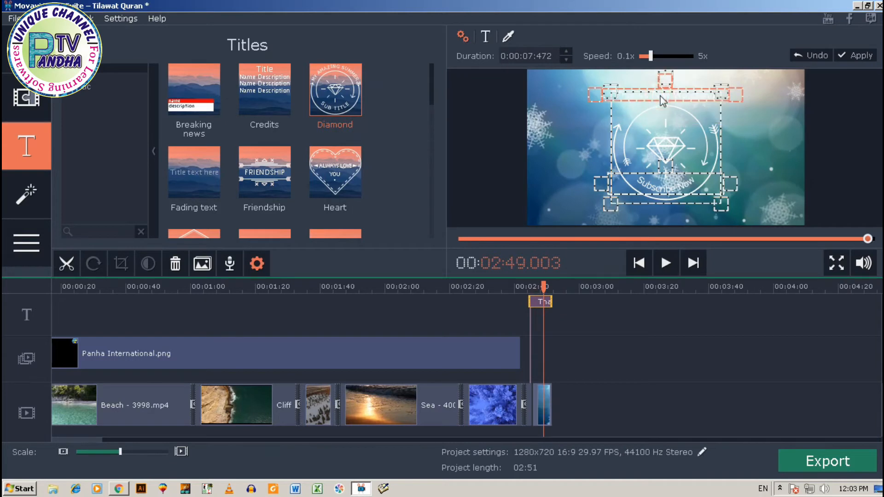
double_click(663, 99)
click(508, 37)
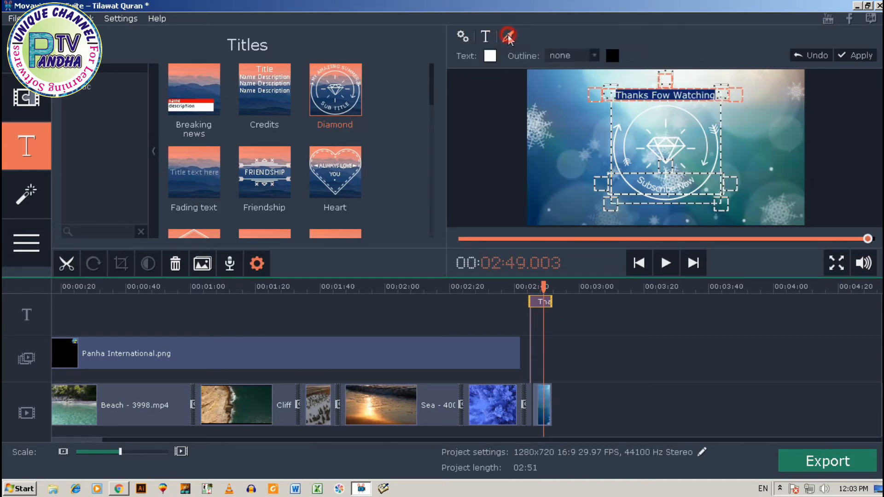
click(488, 56)
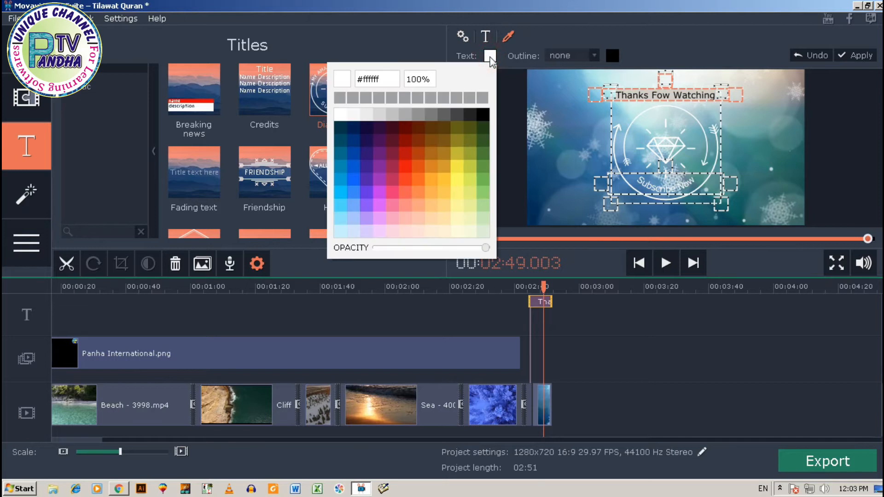
click(353, 168)
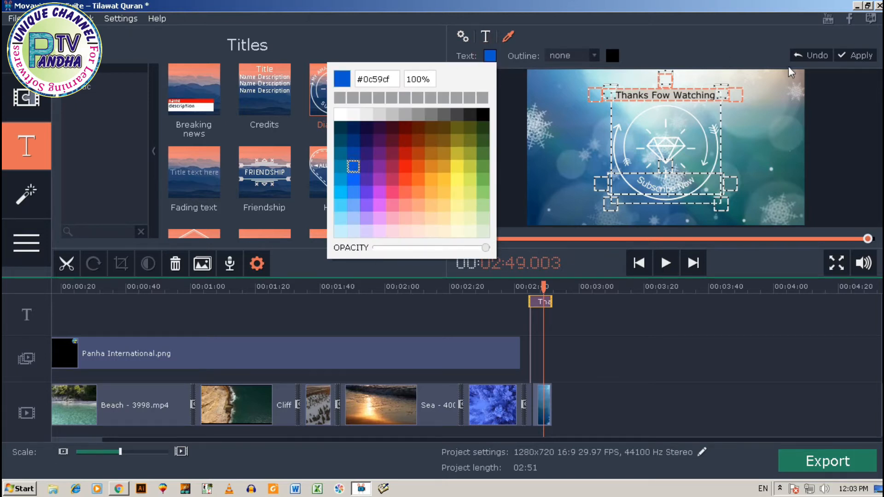
Set the closing title's "Subscribe Now" text to dark red #840705, apply the title edits, and preview the closing section
click(669, 187)
double_click(672, 183)
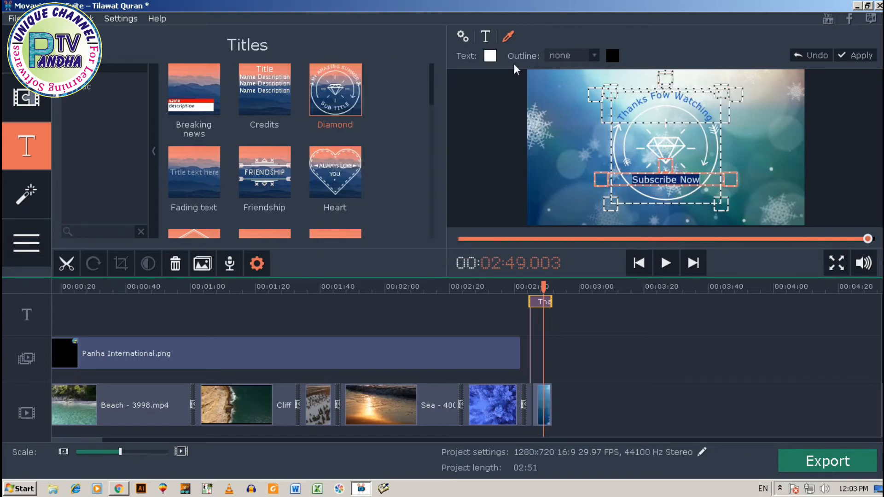
click(490, 55)
click(406, 145)
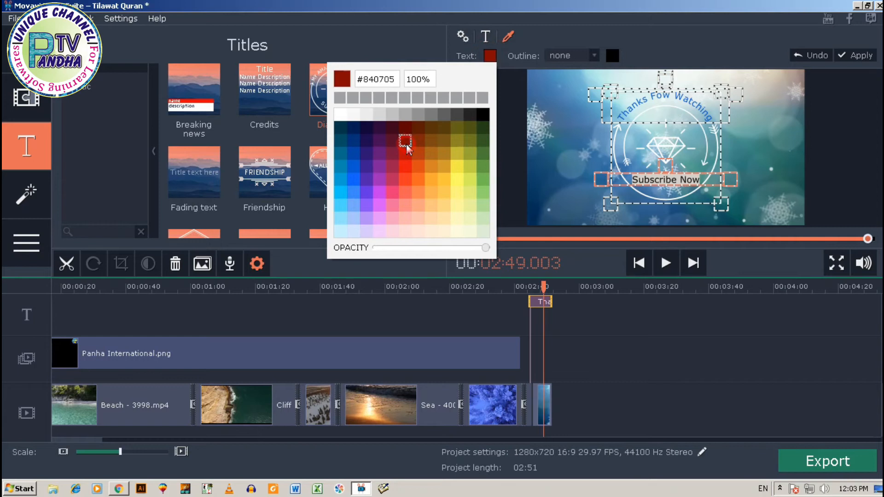
click(857, 55)
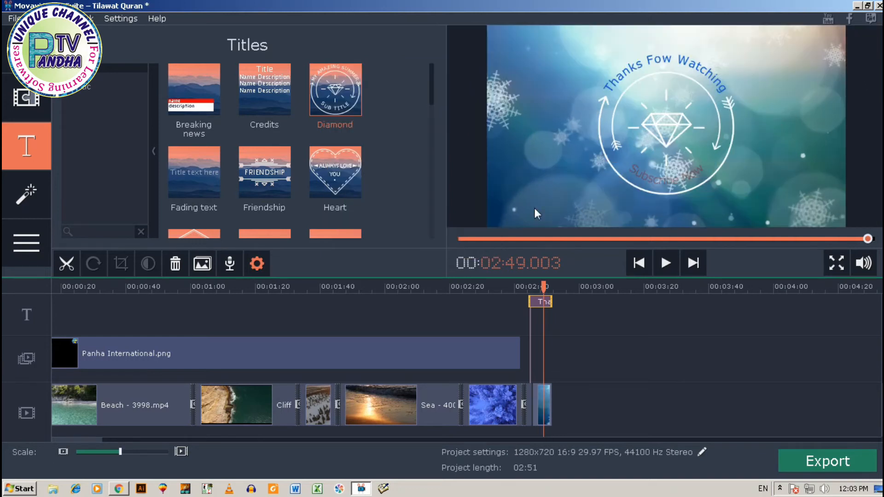
drag(543, 290, 522, 289)
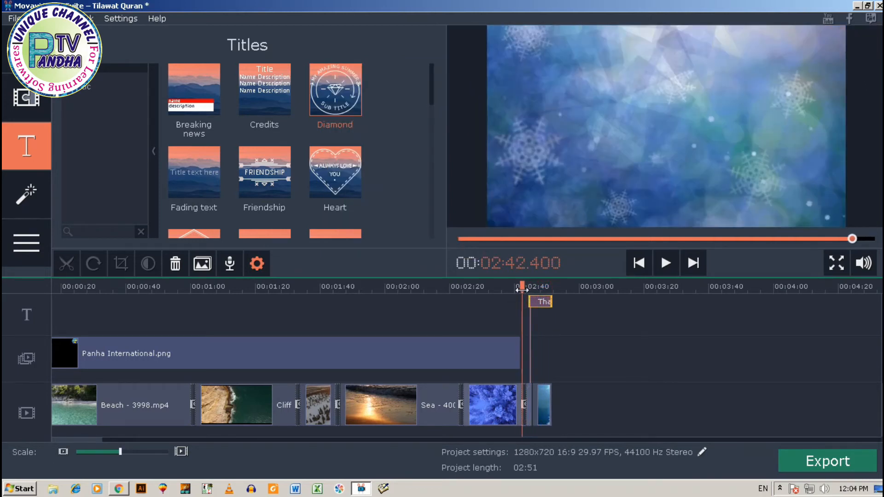
key(space)
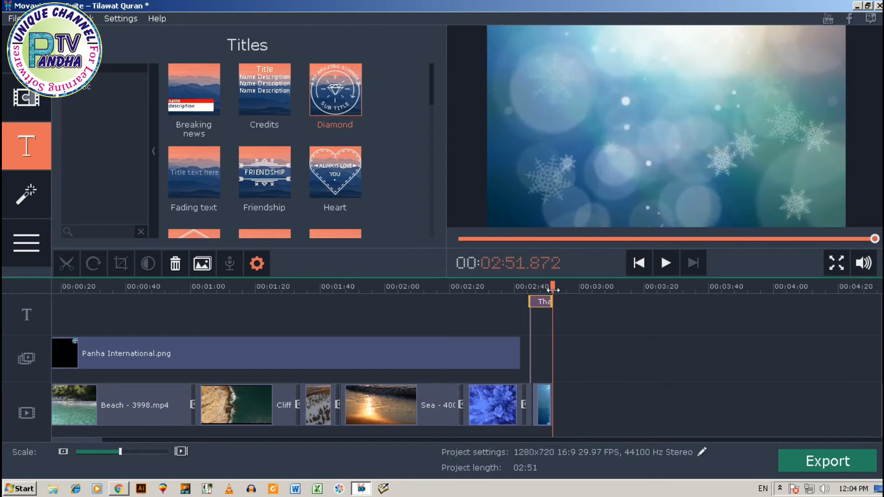
Export the project as an AVI video with H.264 codec named "Tilawat Quran in Beautiful Voice" and open its output folder
click(827, 463)
click(393, 344)
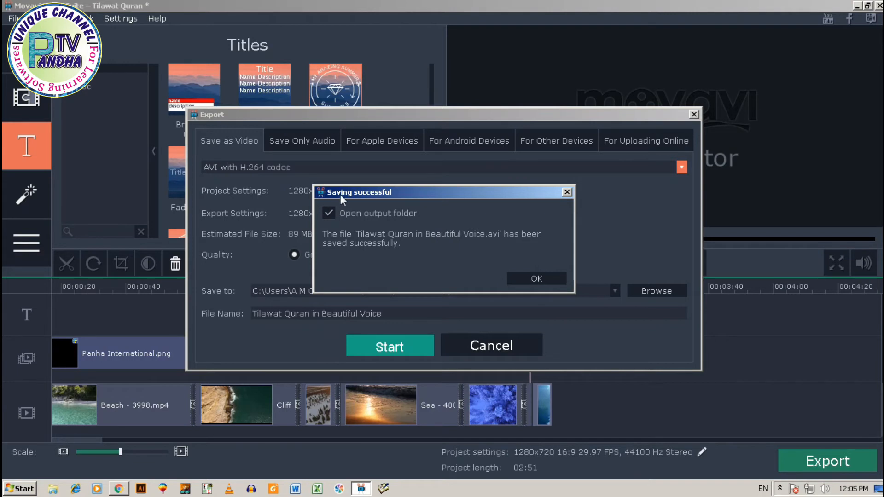
click(535, 282)
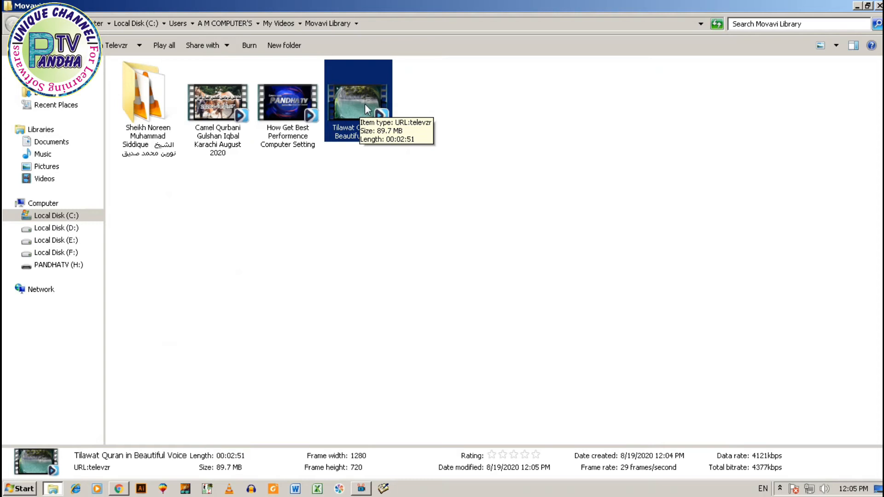
Open the exported "Tilawat Quran in Beautiful Voice" video in VLC media player, decline the player update, and watch it full screen
right_click(366, 106)
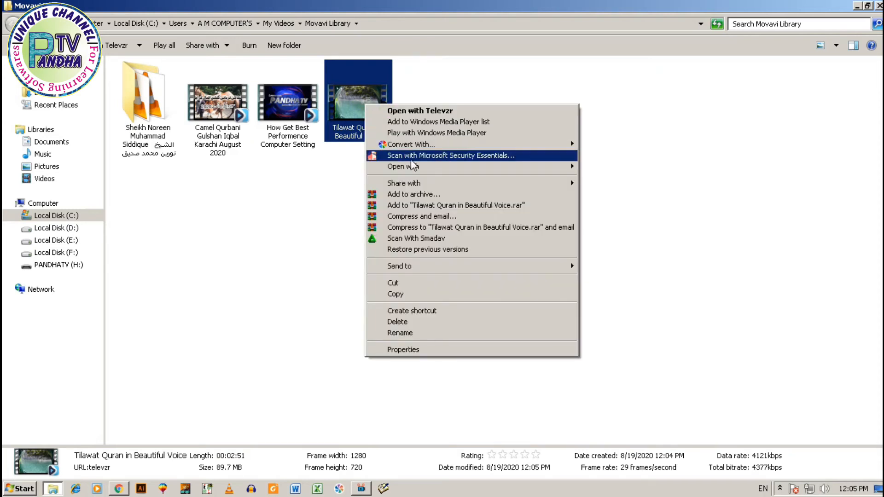
mouse_move(483, 170)
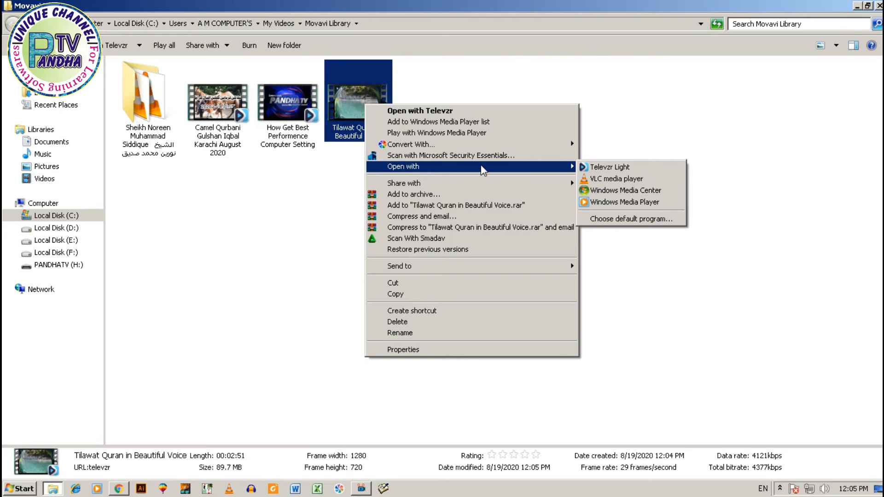
click(623, 178)
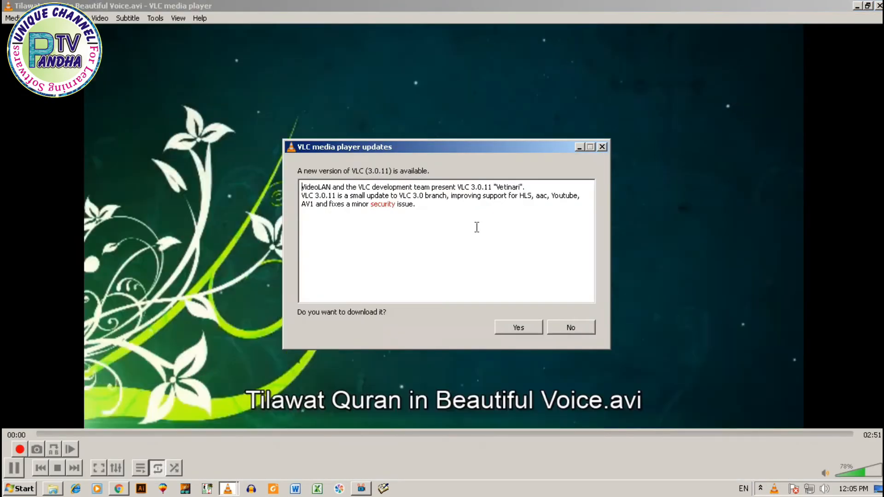
click(585, 327)
double_click(582, 310)
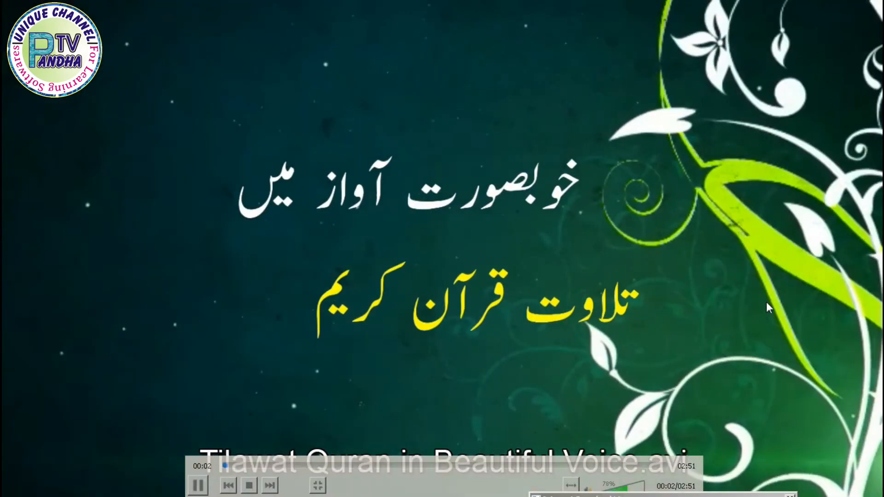